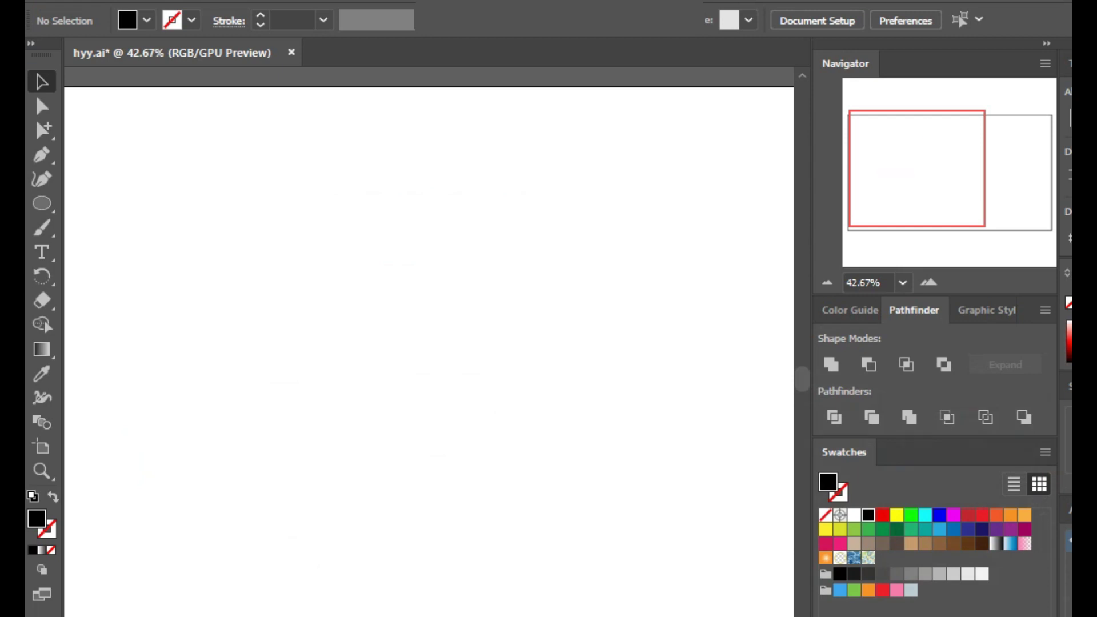
Browse the deer silhouette image results in Chrome, then switch to the ZeroToOne folder in File Explorer
key("alt+Tab")
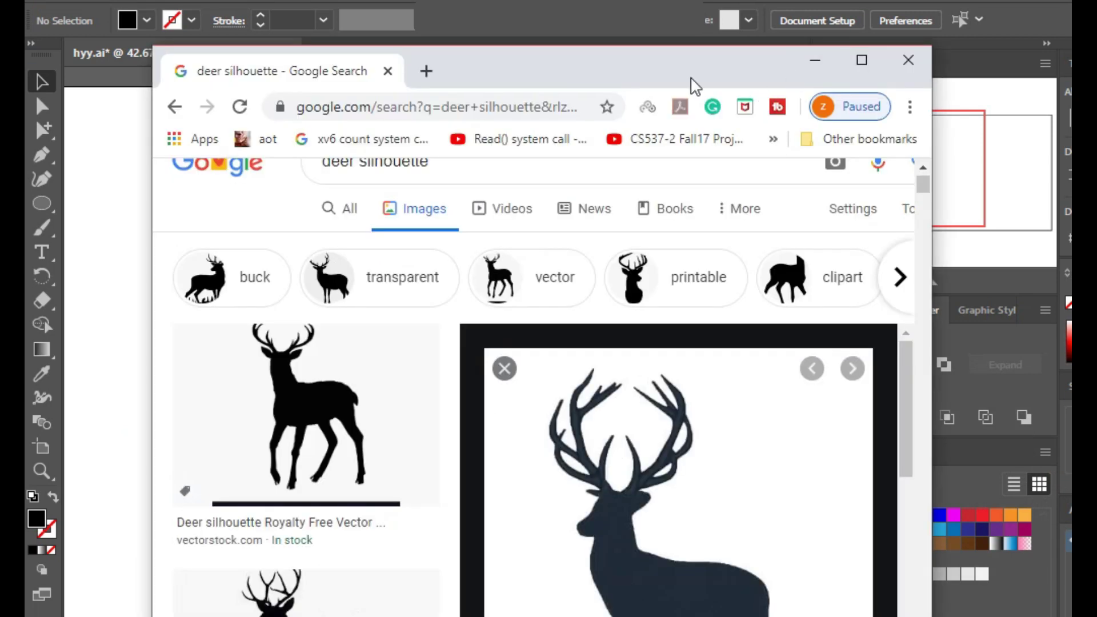
left_click_drag(693, 85, 663, 20)
mouse_move(872, 283)
left_mouse_down()
mouse_move(875, 336)
mouse_move(876, 285)
left_mouse_up()
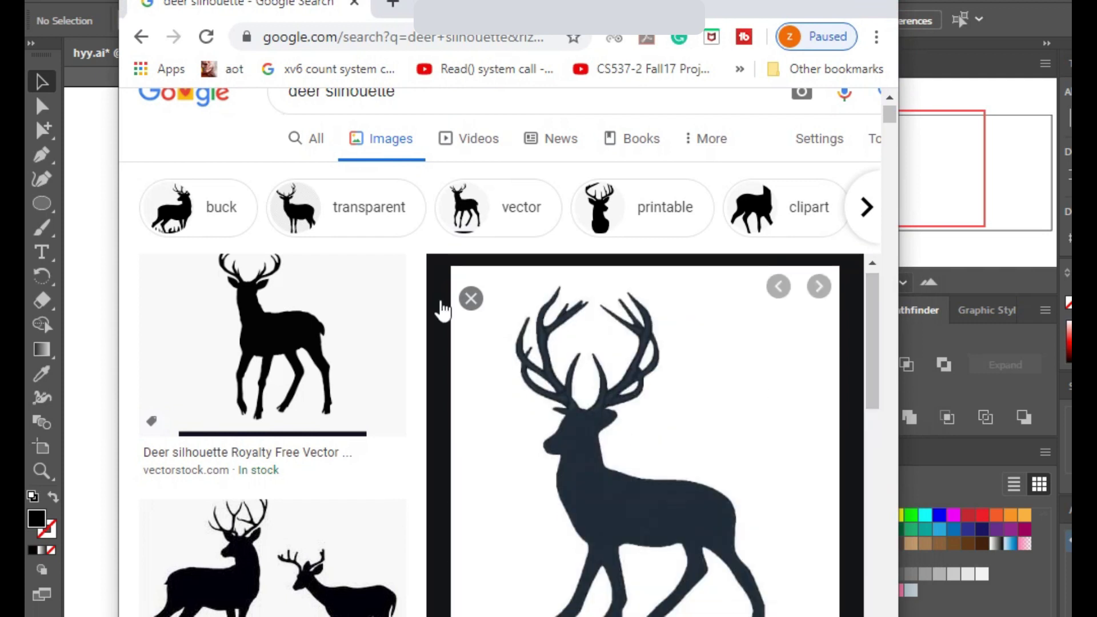
key("alt+Tab")
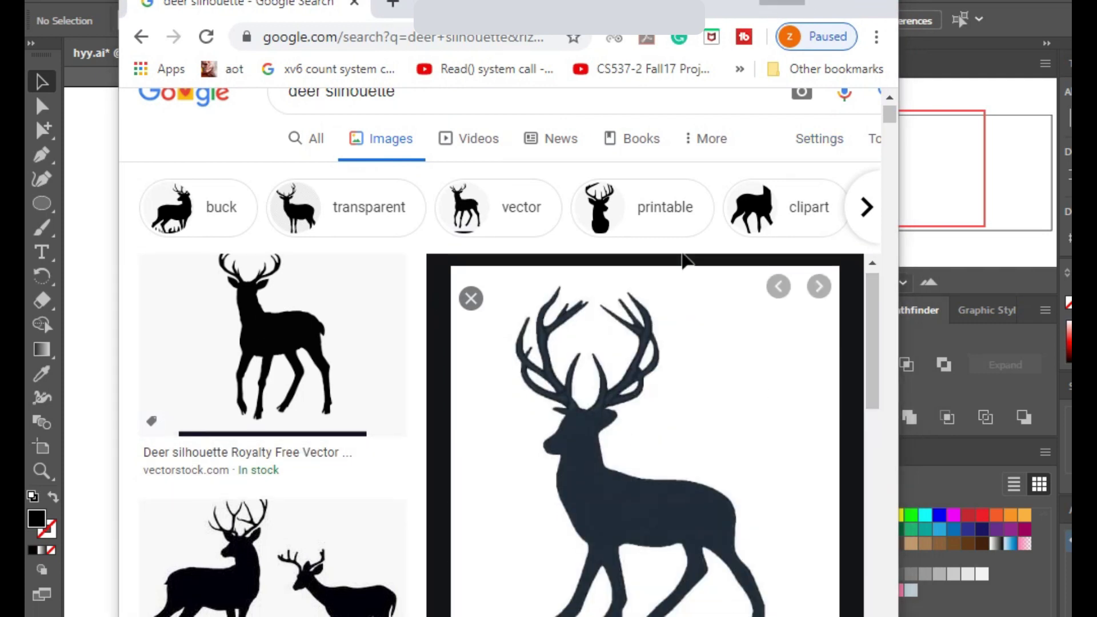
key("alt+Tab")
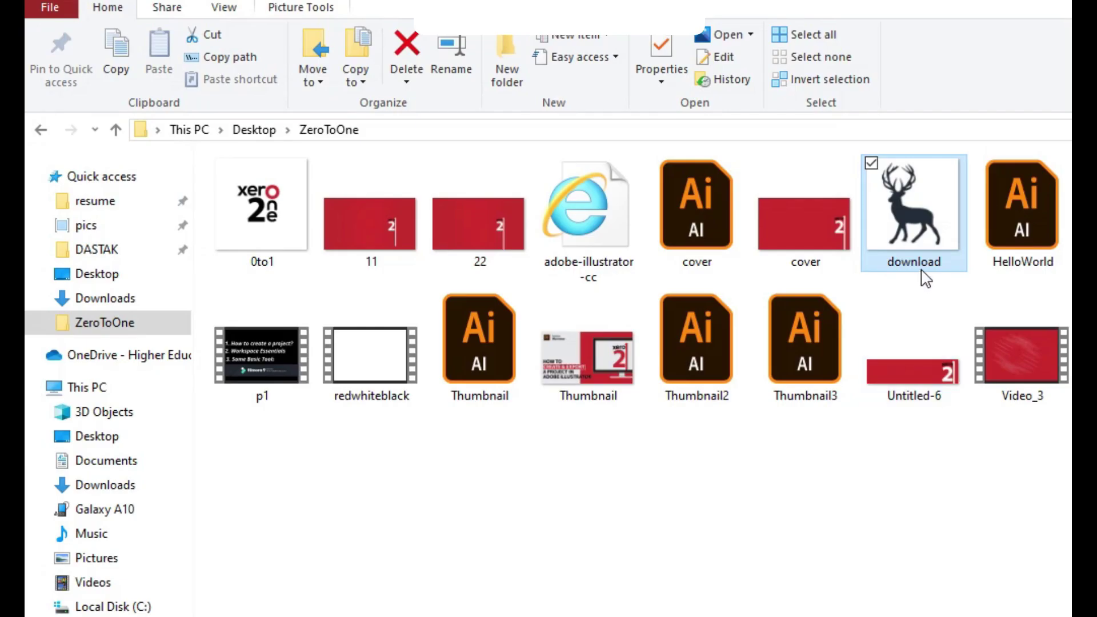
Leave the 'download' file in ZeroToOne and return to the blank hyy.ai document
key("alt+Tab")
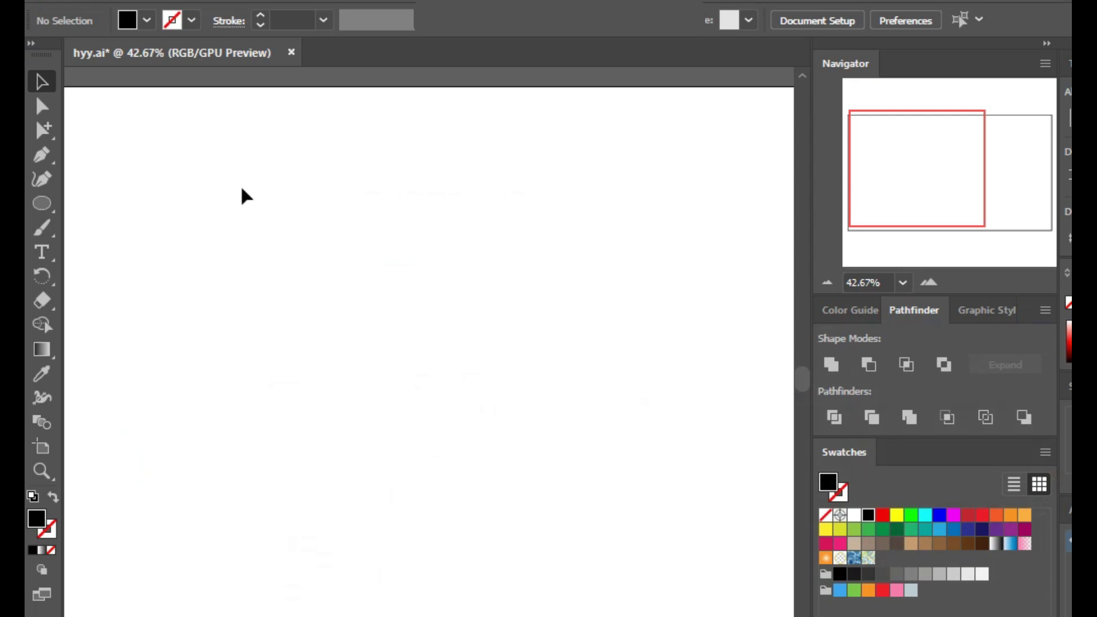
Place the 'download' deer image from Desktop > ZeroToOne into the document
left_click(126, 4)
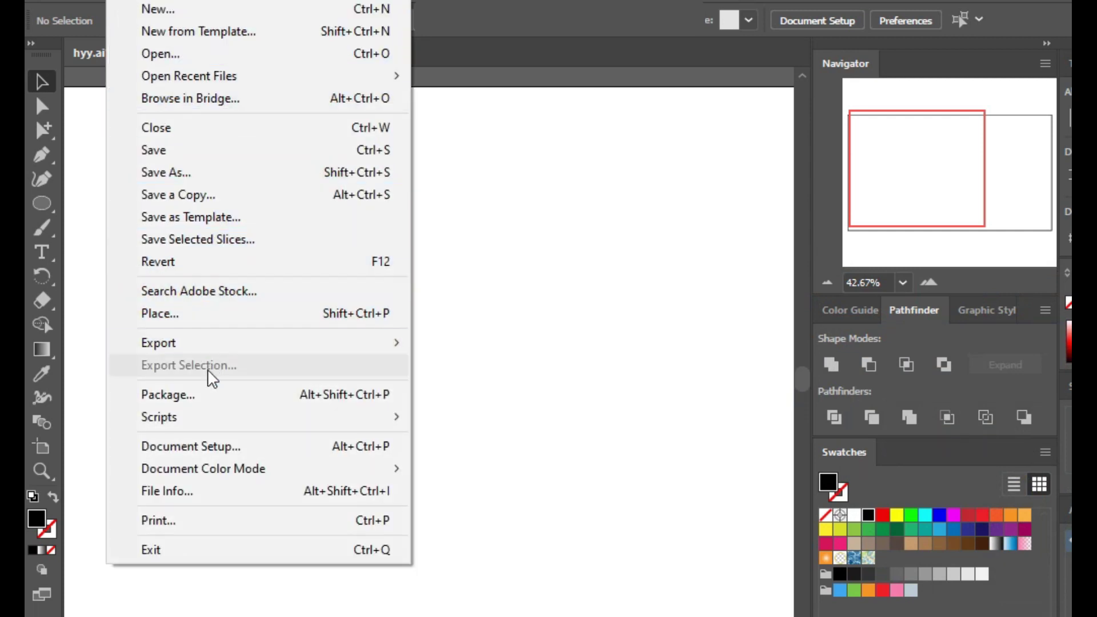
left_click(193, 314)
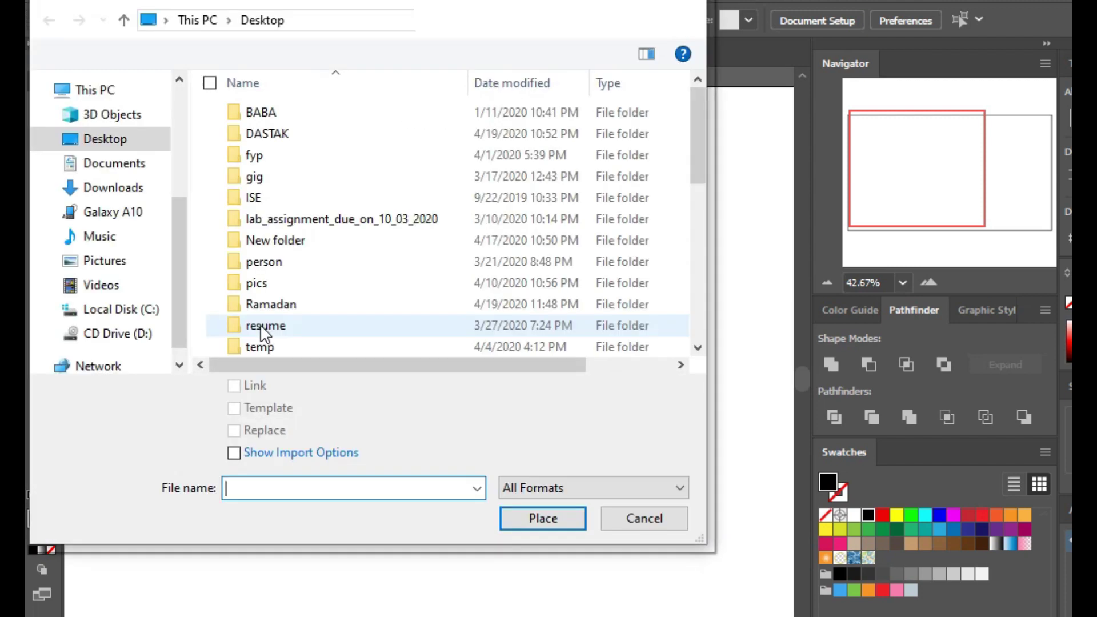
left_click_drag(694, 128, 694, 220)
double_click(278, 230)
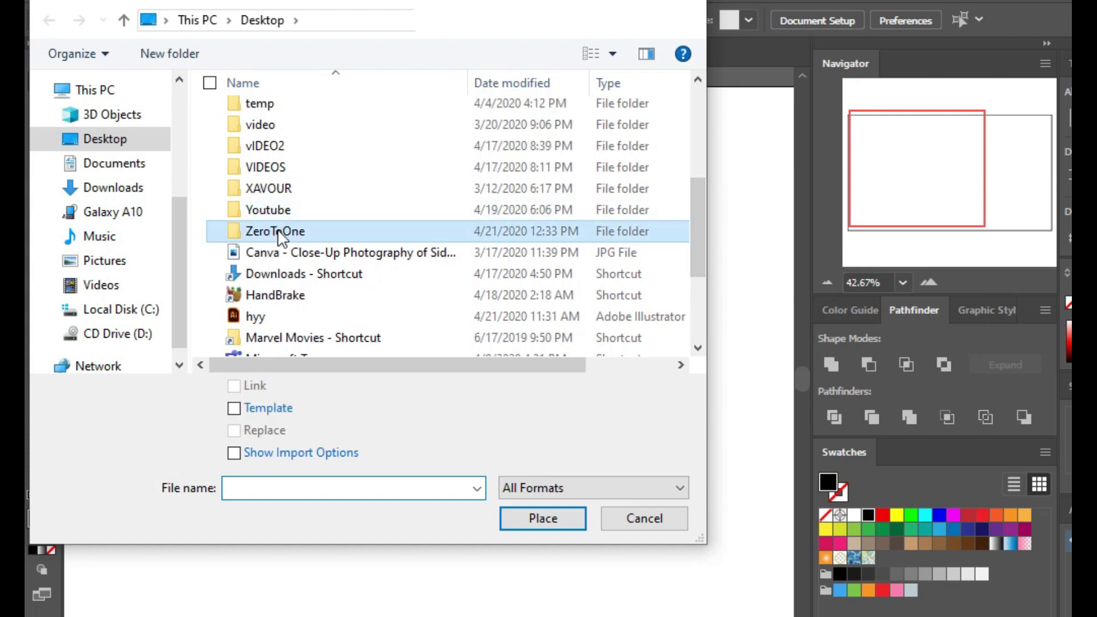
left_click(503, 261)
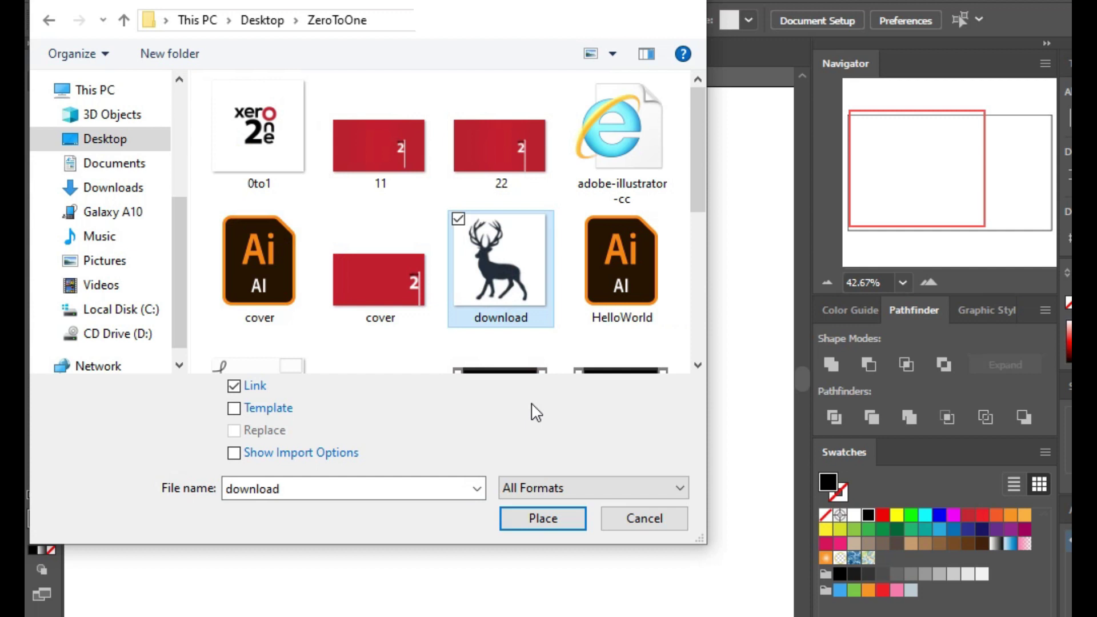
left_click(541, 518)
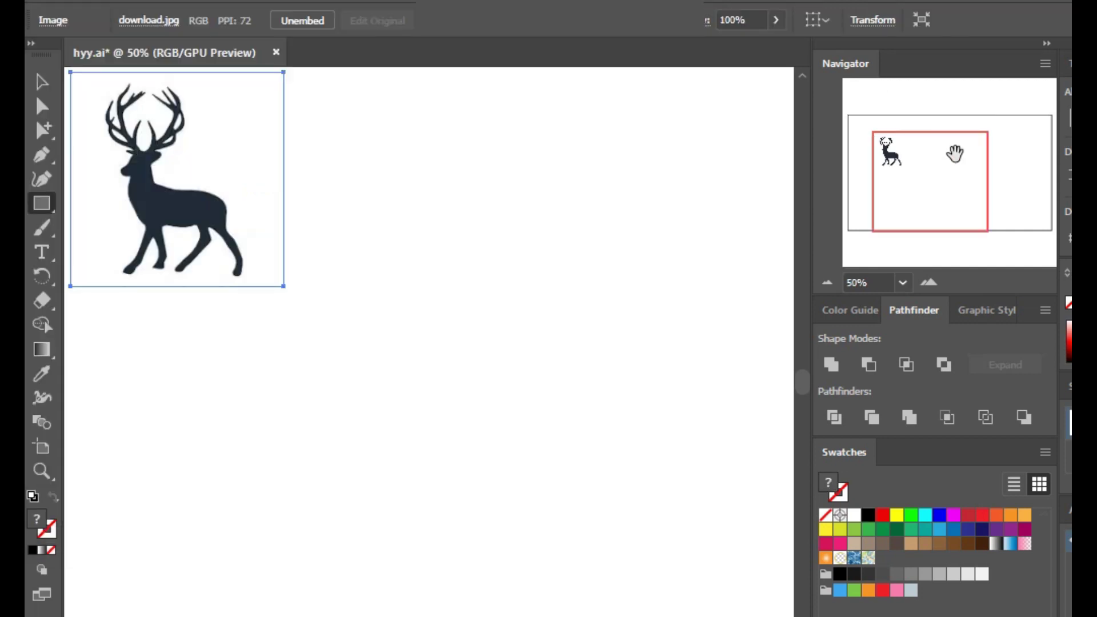
Pan to the empty artboard area and draw a large black rectangle below the deer
left_click(950, 160)
left_click_drag(949, 163, 940, 191)
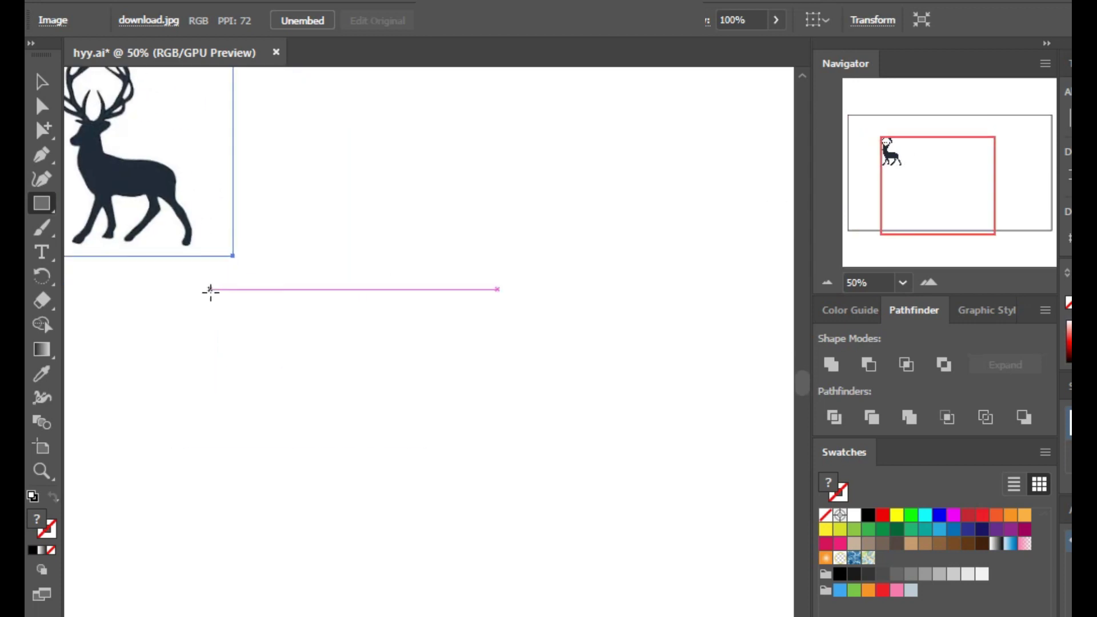
left_click_drag(206, 284, 694, 555)
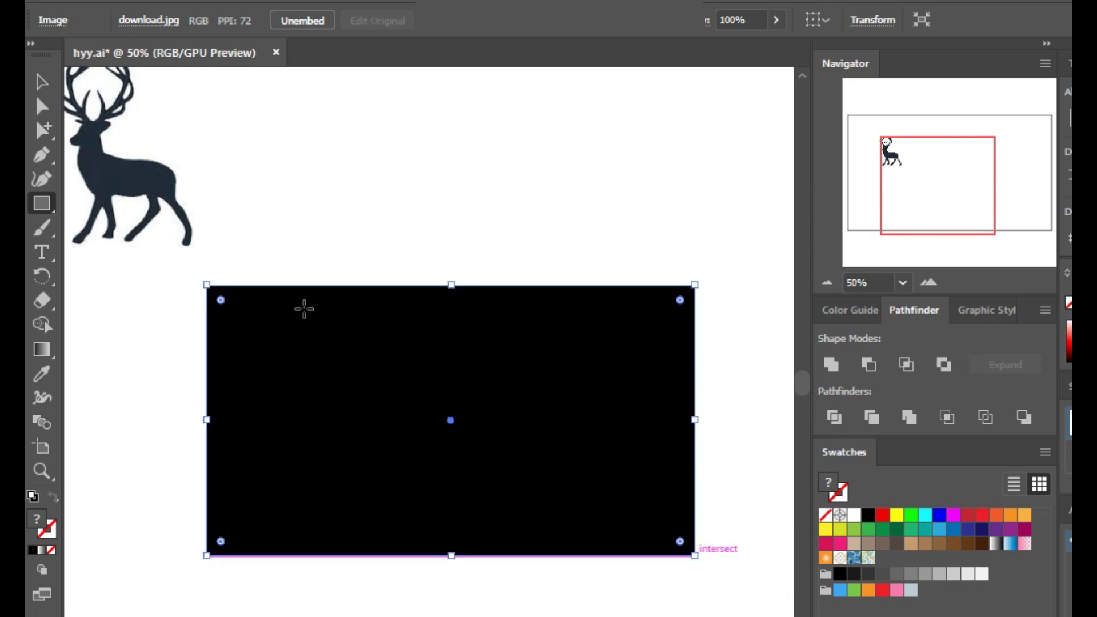
Move the deer image onto the centre of the black rectangle
left_click(41, 82)
left_click(222, 143)
left_click_drag(173, 200, 501, 468)
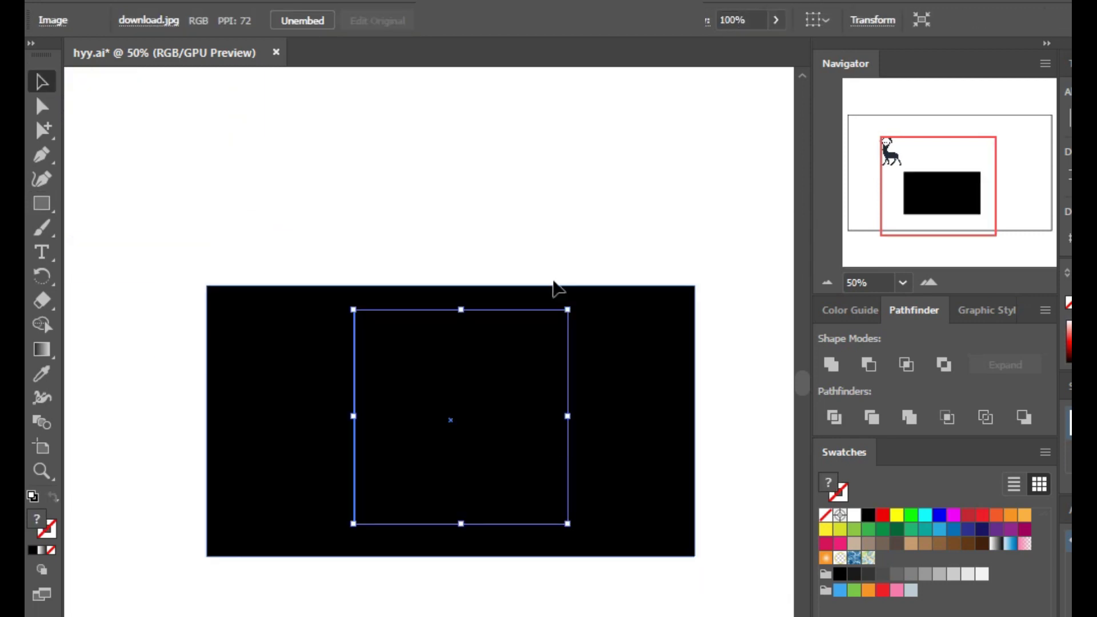
left_click(556, 272)
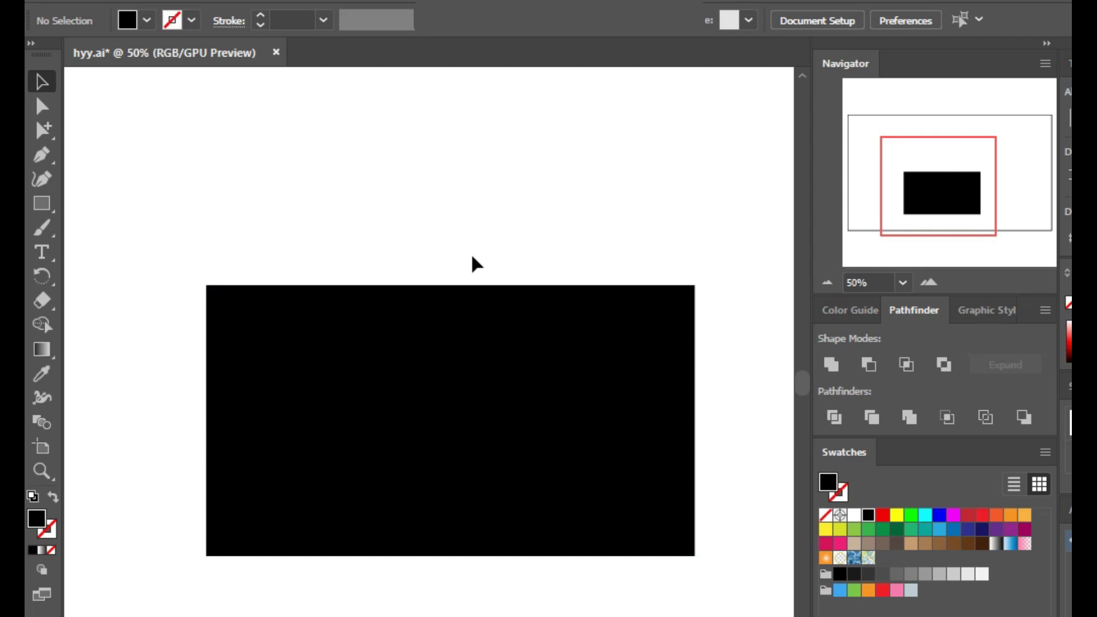
Send the black rectangle to the back with Arrange > Send to Back so the deer shows on it
left_click(502, 317)
right_click(499, 307)
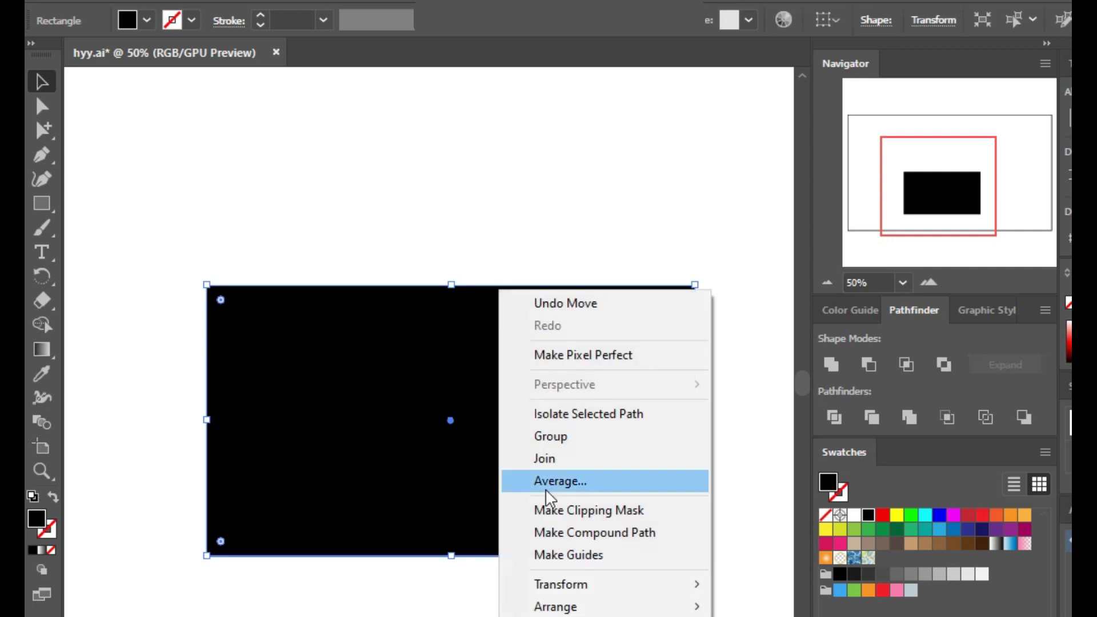
right_click(390, 184)
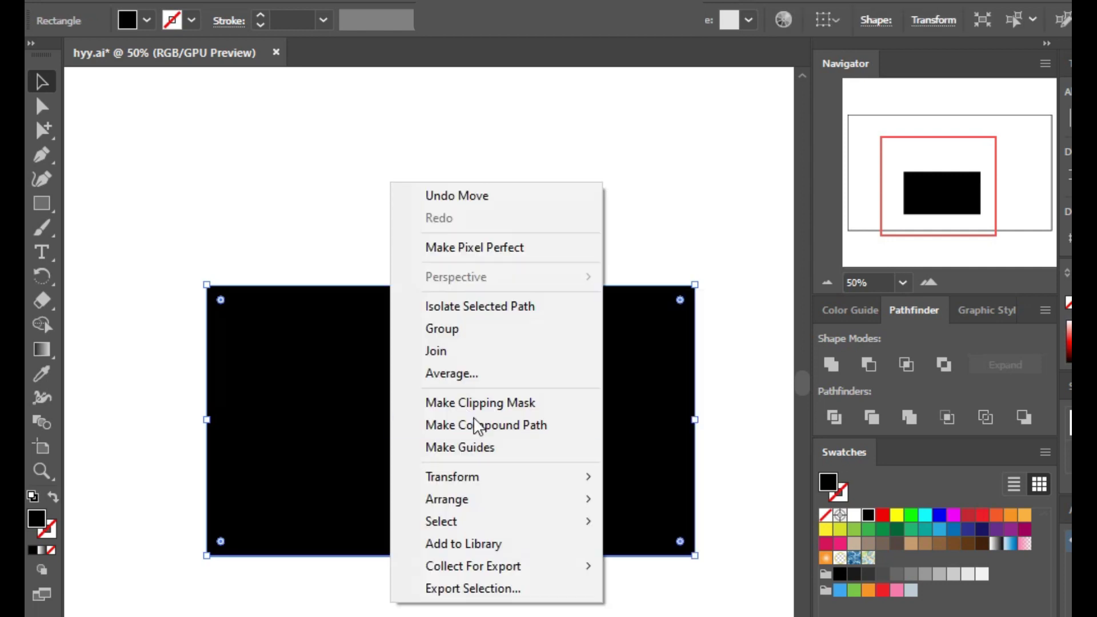
mouse_move(497, 500)
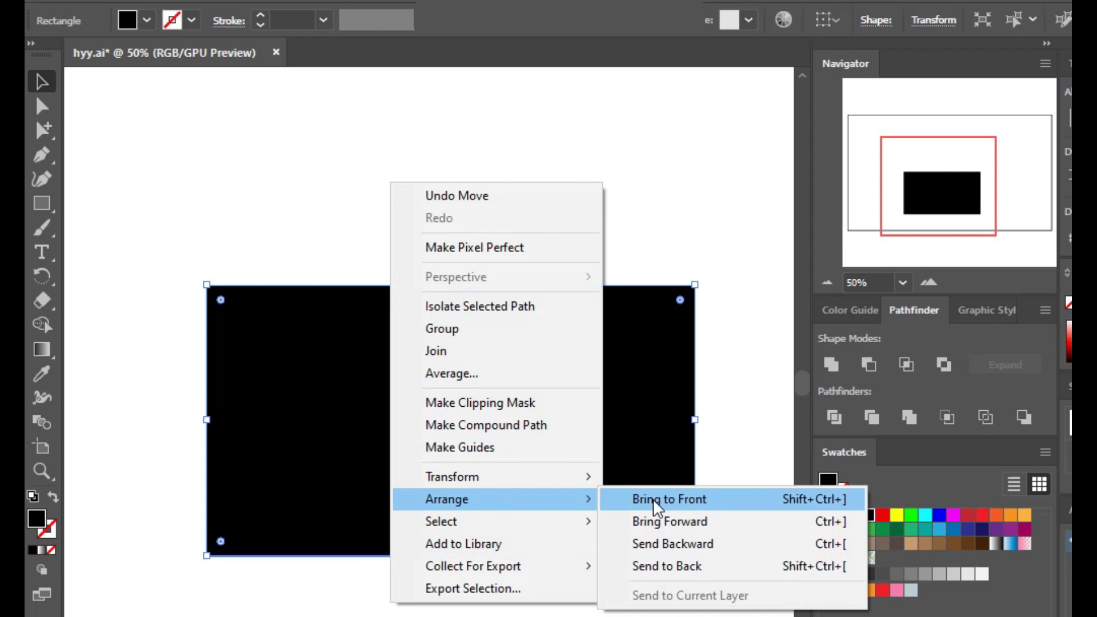
left_click(656, 565)
left_click(604, 212)
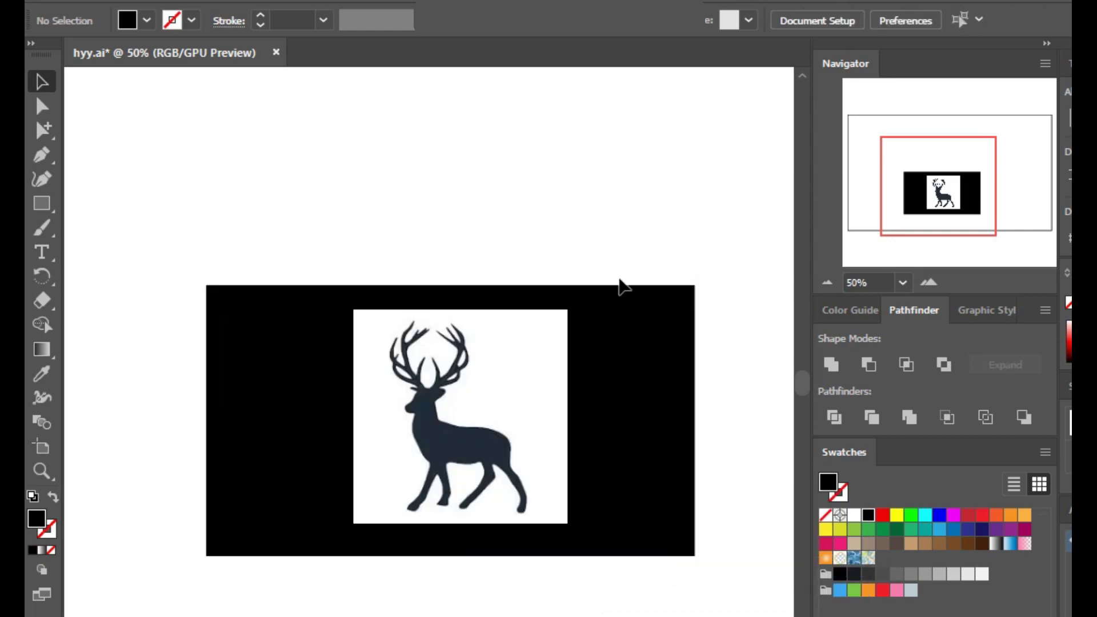
left_click(638, 303)
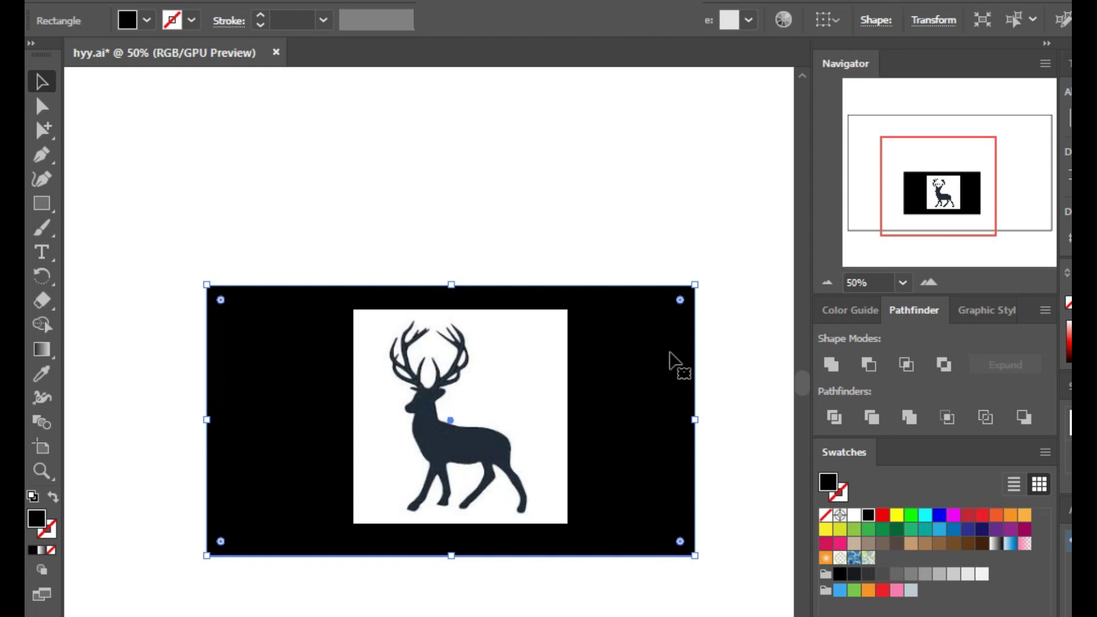
left_click(585, 214)
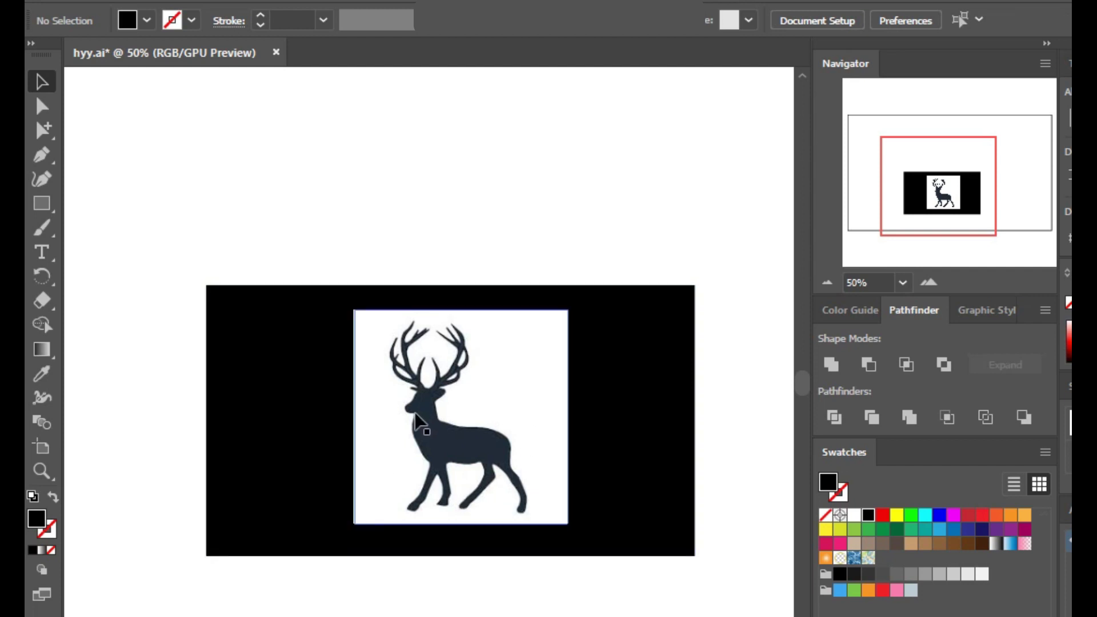
key("ctrl+=")
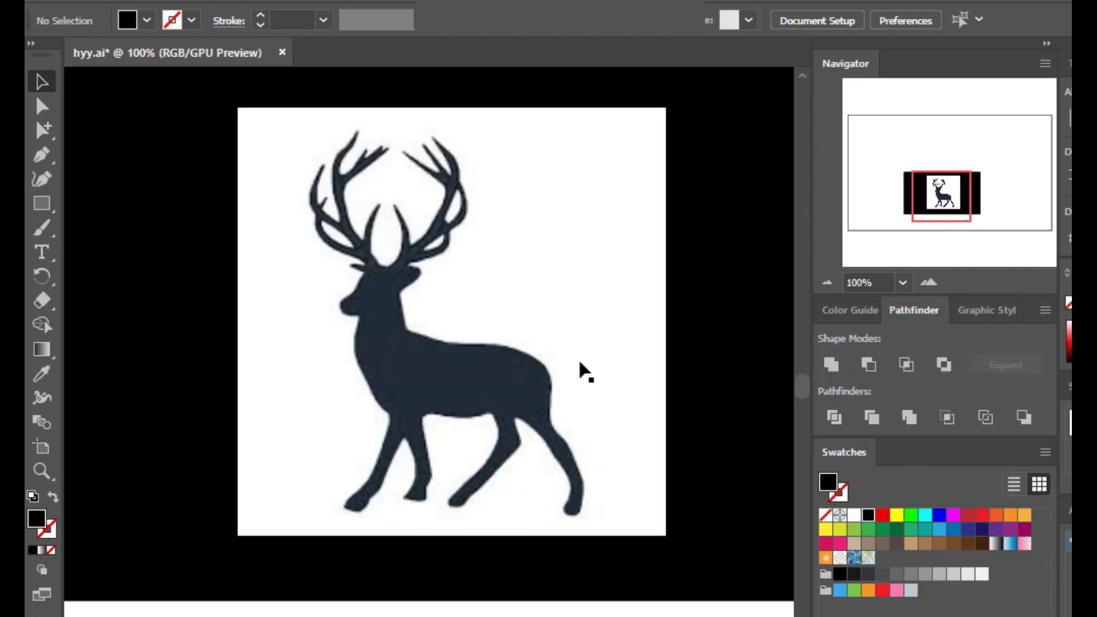
left_click(927, 284)
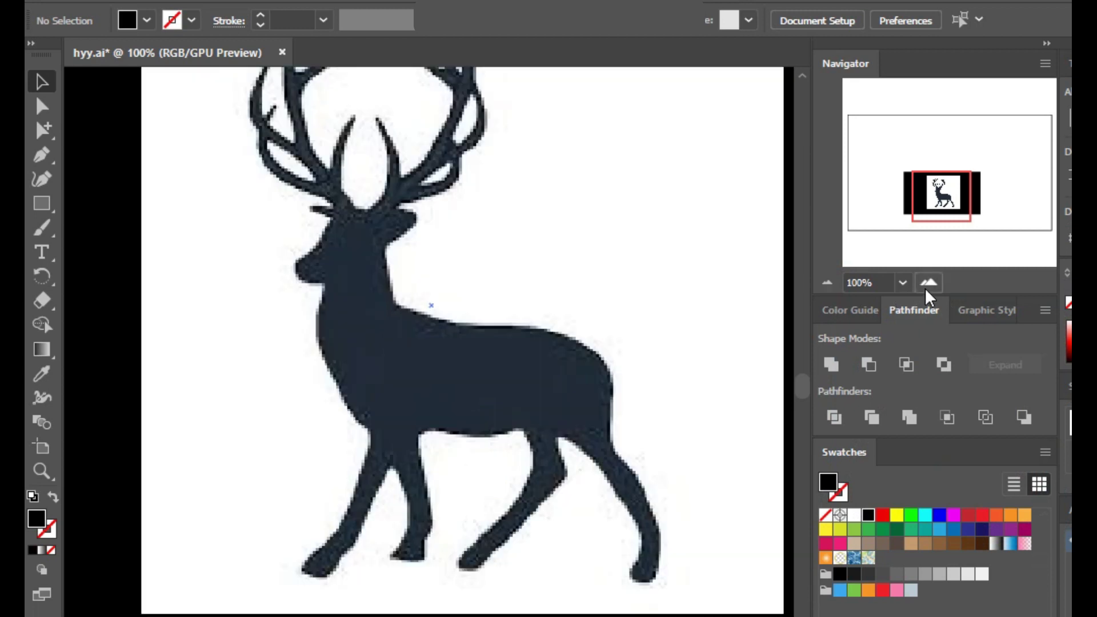
left_click(926, 284)
left_click(926, 284)
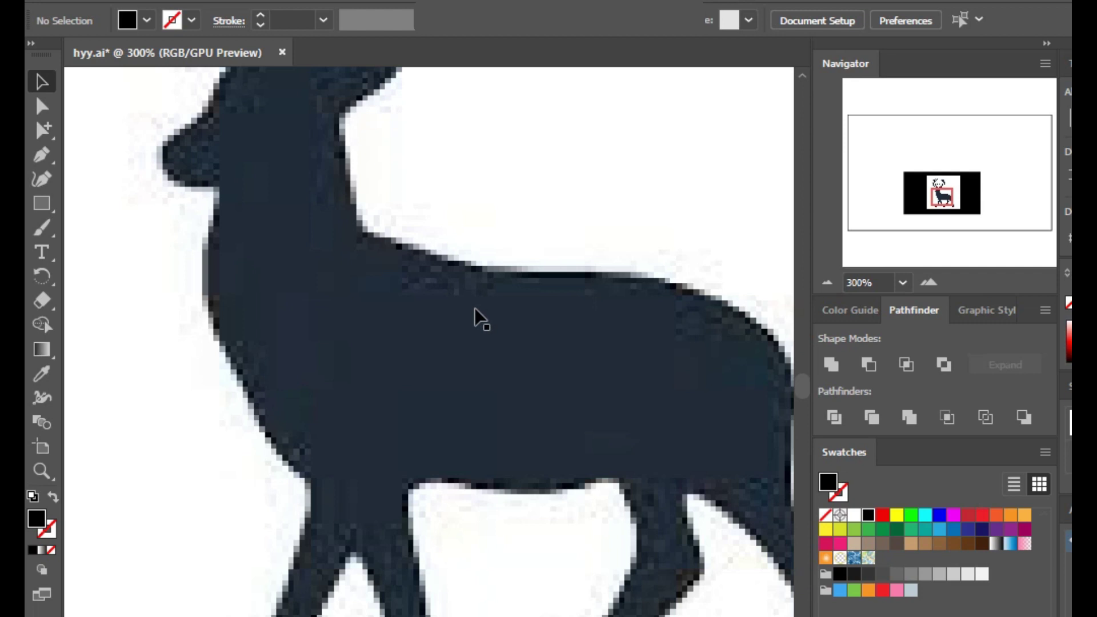
left_click(835, 279)
left_click(834, 278)
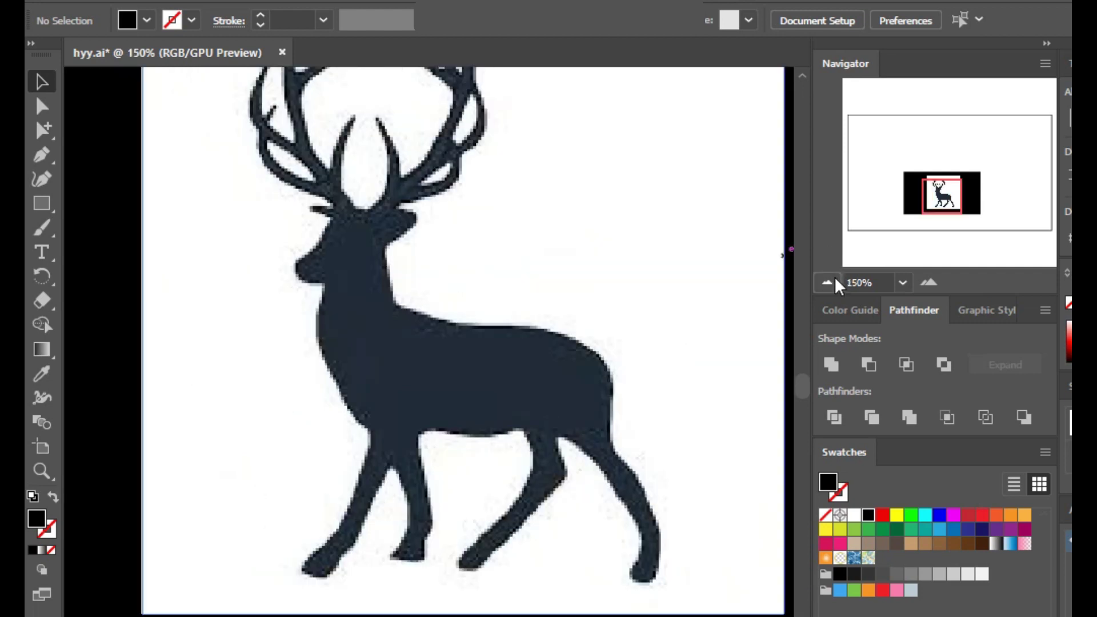
left_click(834, 279)
left_click(837, 279)
Delete the black background rectangle and draw a black circle beside the deer with the Ellipse tool
left_click(605, 257)
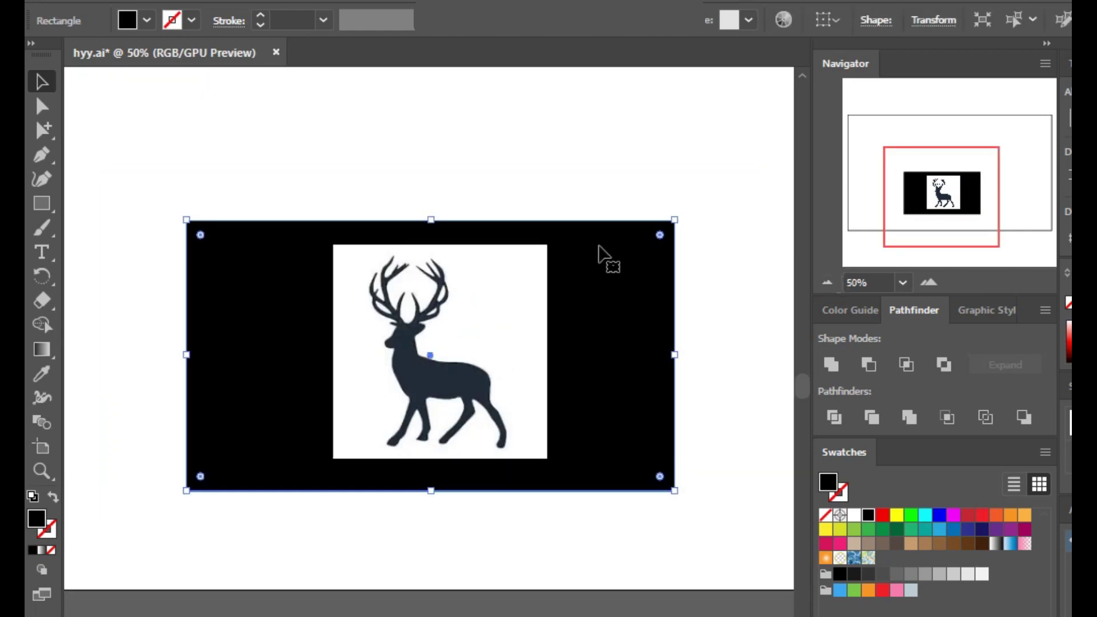
key("Delete")
left_click(41, 202)
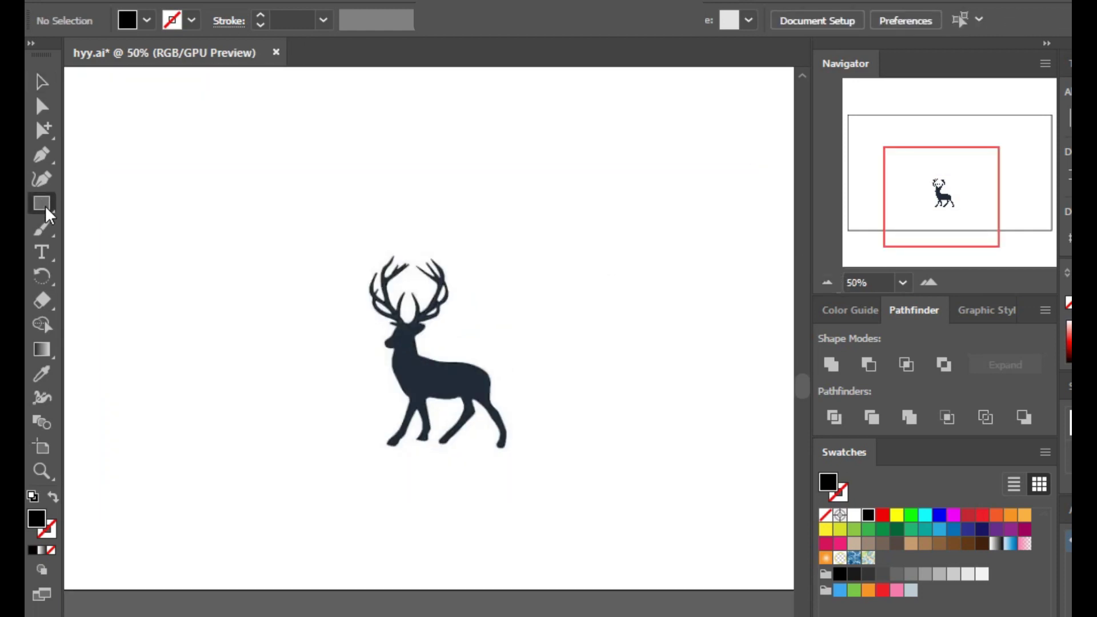
left_click_drag(43, 207, 140, 223)
left_click_drag(542, 180, 641, 276)
left_click(42, 82)
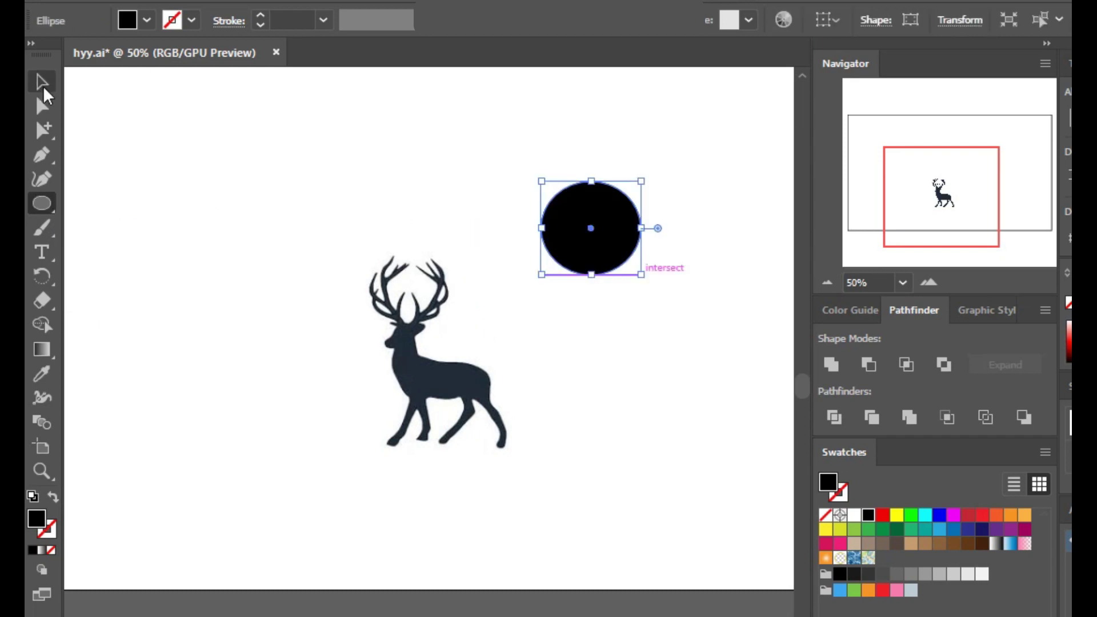
left_click(514, 166)
Zoom in to move the circle down and left, then zoom out and delete it
left_click(928, 282)
left_click_drag(942, 197, 958, 184)
left_click(930, 282)
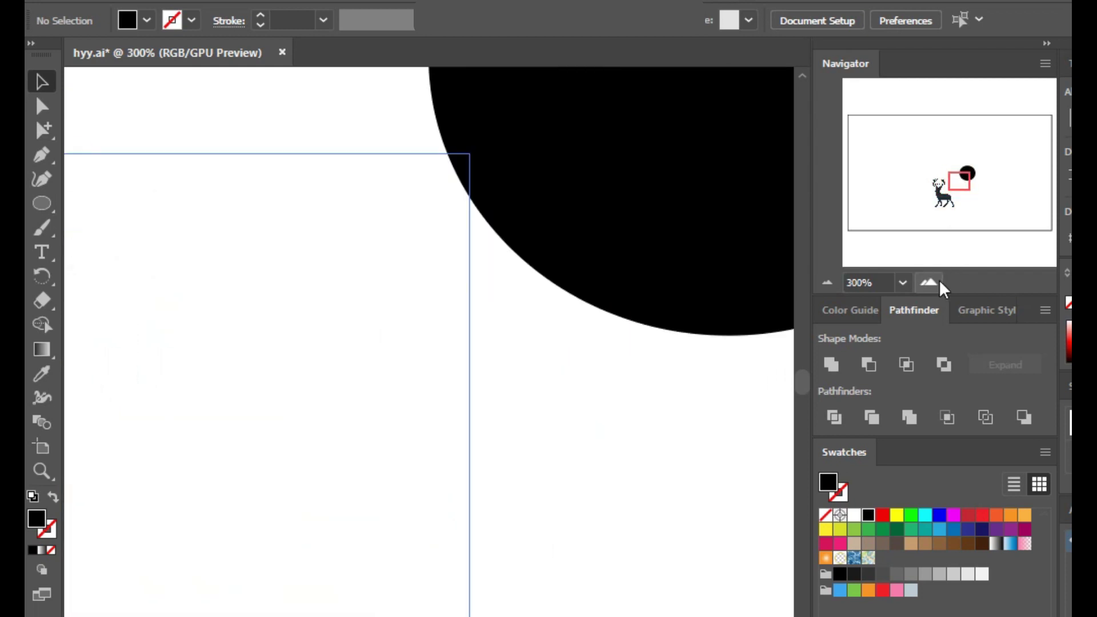
left_click(929, 282)
left_click(930, 282)
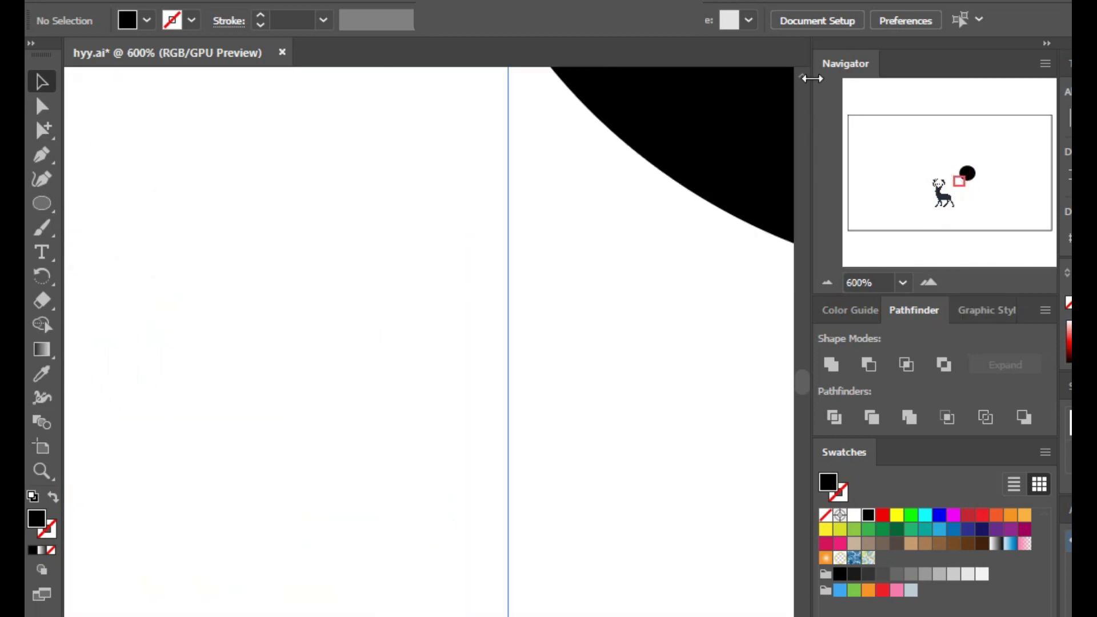
scroll(803, 76, "up", 5)
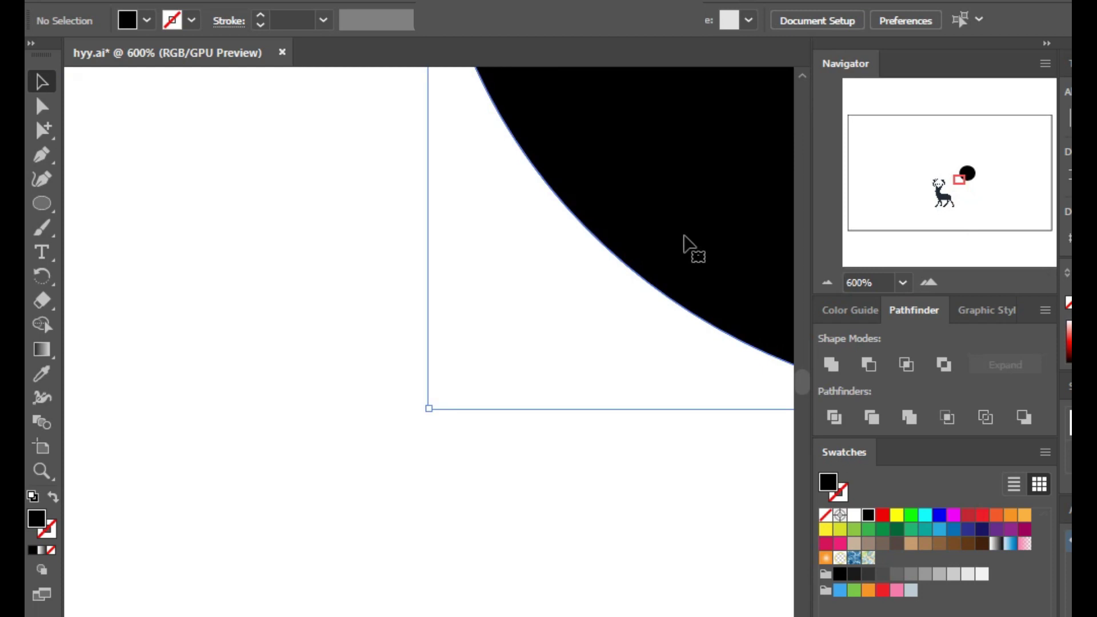
left_click_drag(684, 235, 588, 290)
left_click(826, 283)
left_click(826, 282)
left_click(826, 282)
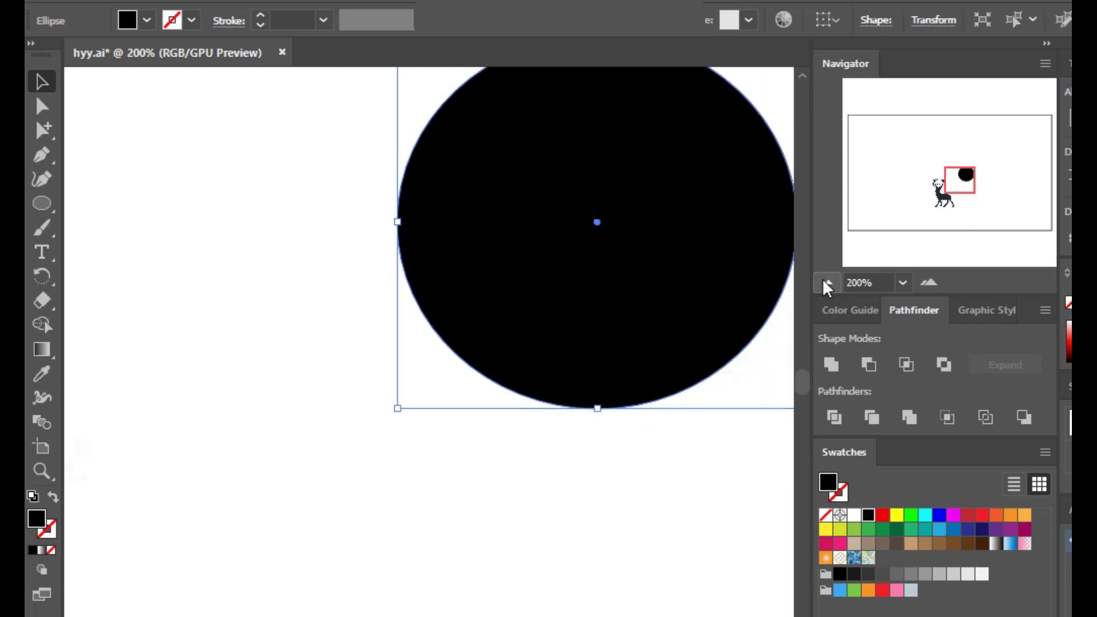
left_click(826, 282)
left_click_drag(958, 187, 950, 192)
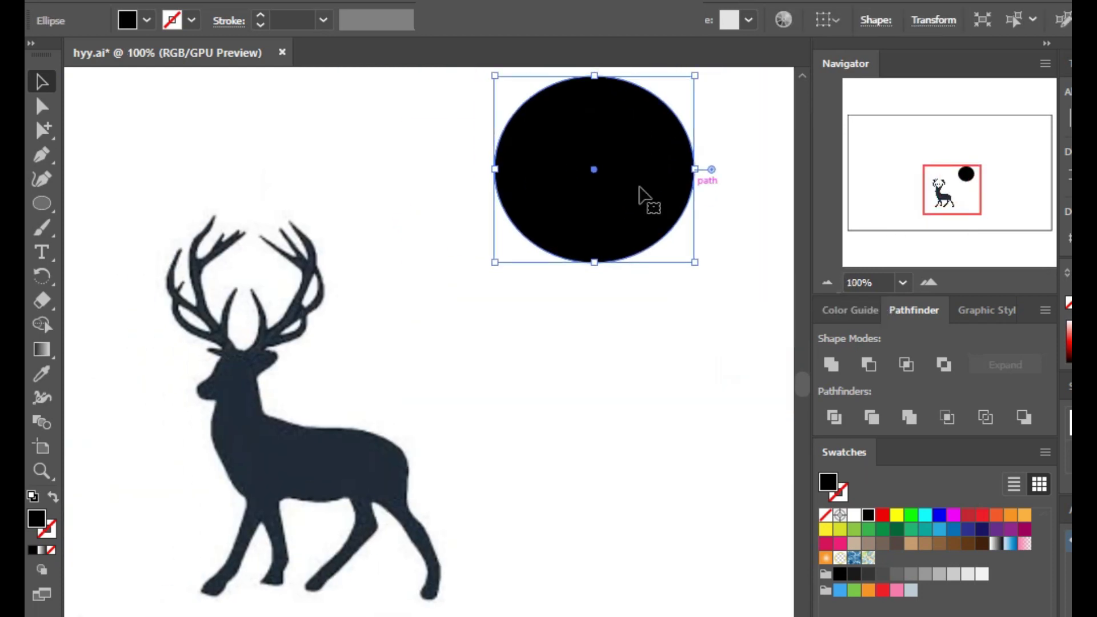
key("Delete")
Reposition the deer image on the white artboard
left_click_drag(242, 453, 454, 345)
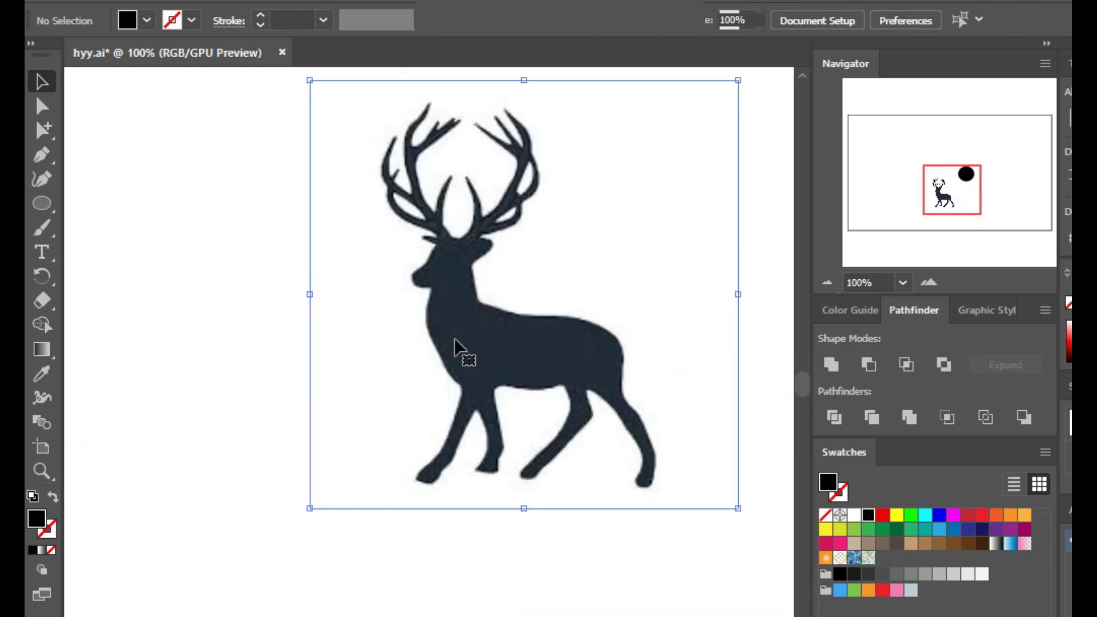
left_click_drag(521, 348, 511, 385)
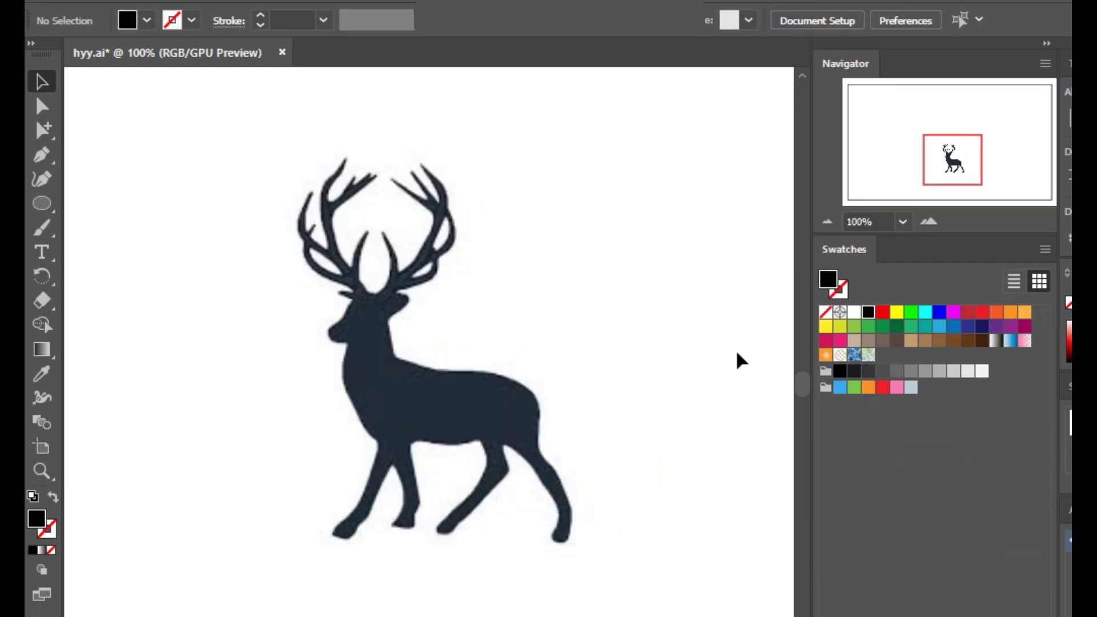
left_click_drag(436, 367, 429, 362)
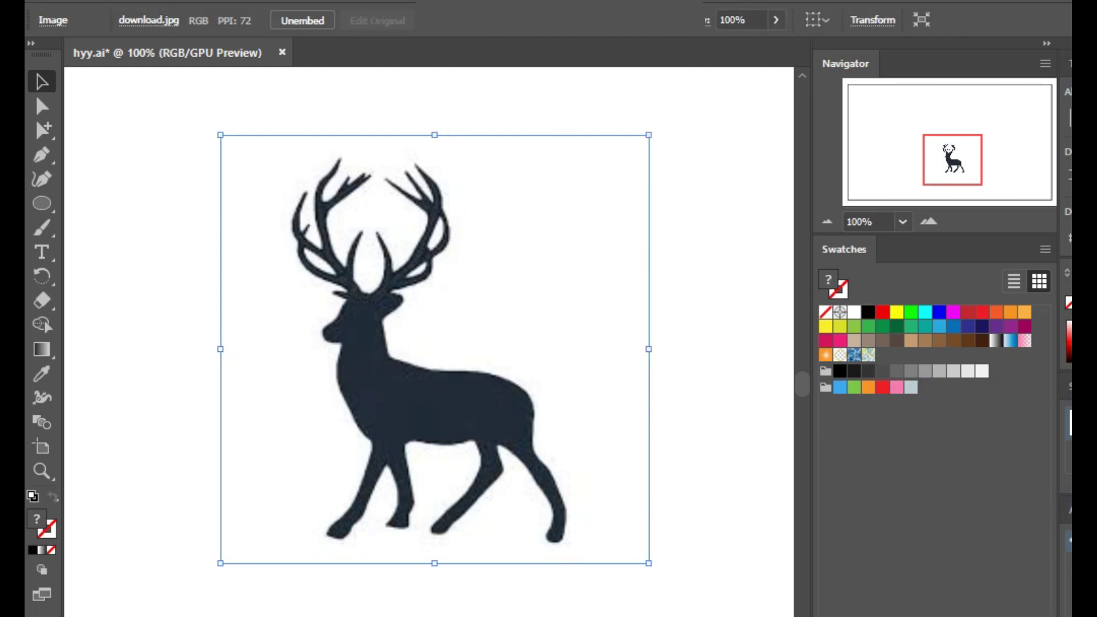
Open the Image Trace panel from the Window menu and preview the deer trace
left_click(473, 3)
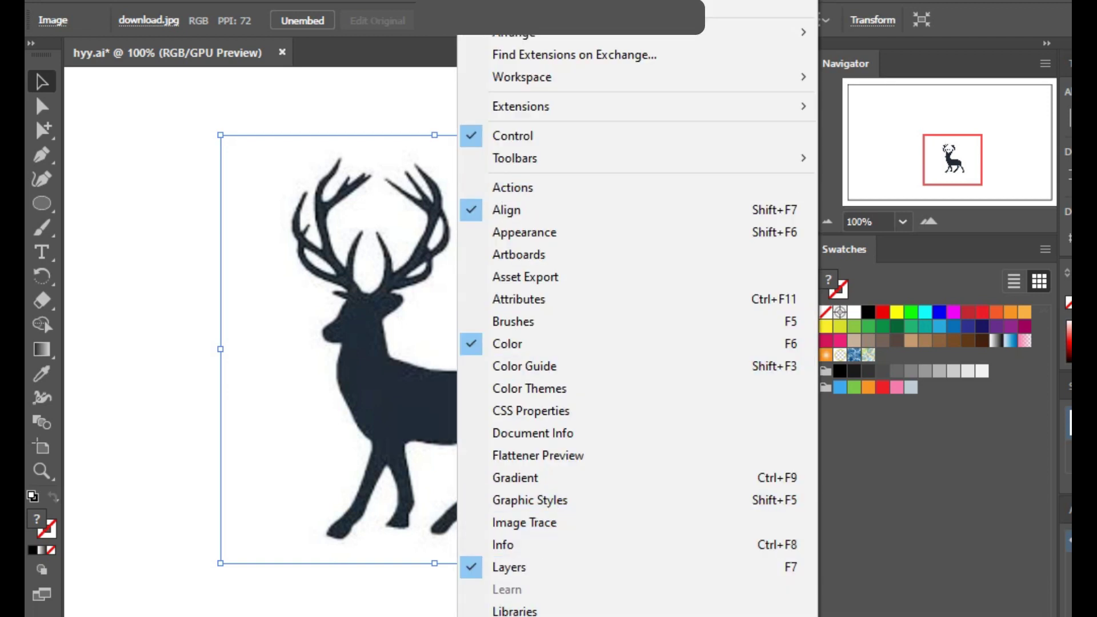
left_click(543, 521)
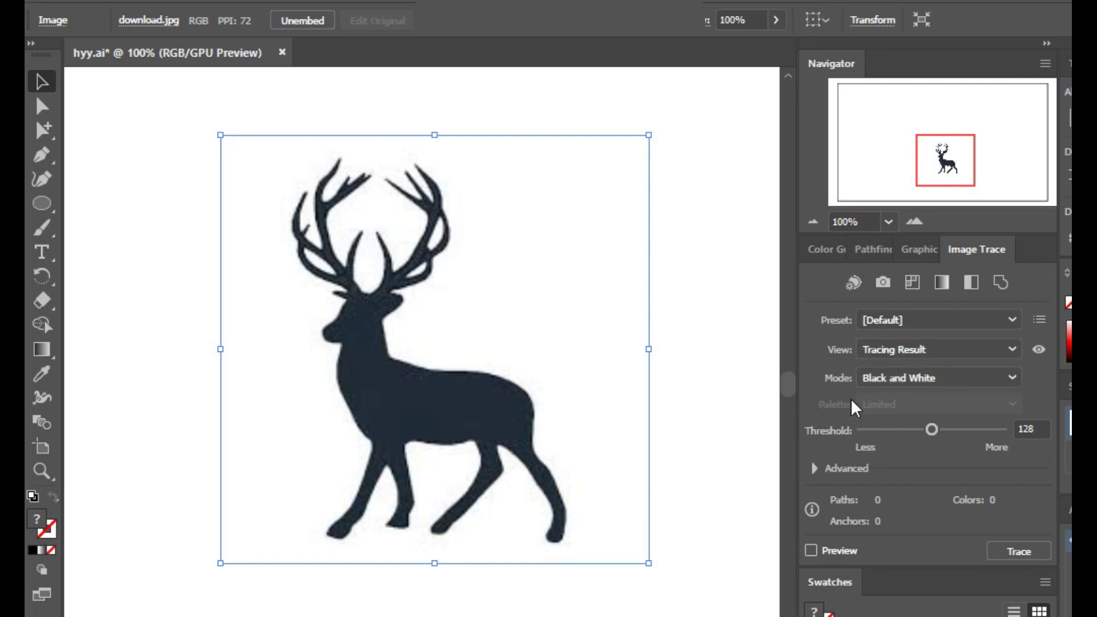
left_click(810, 549)
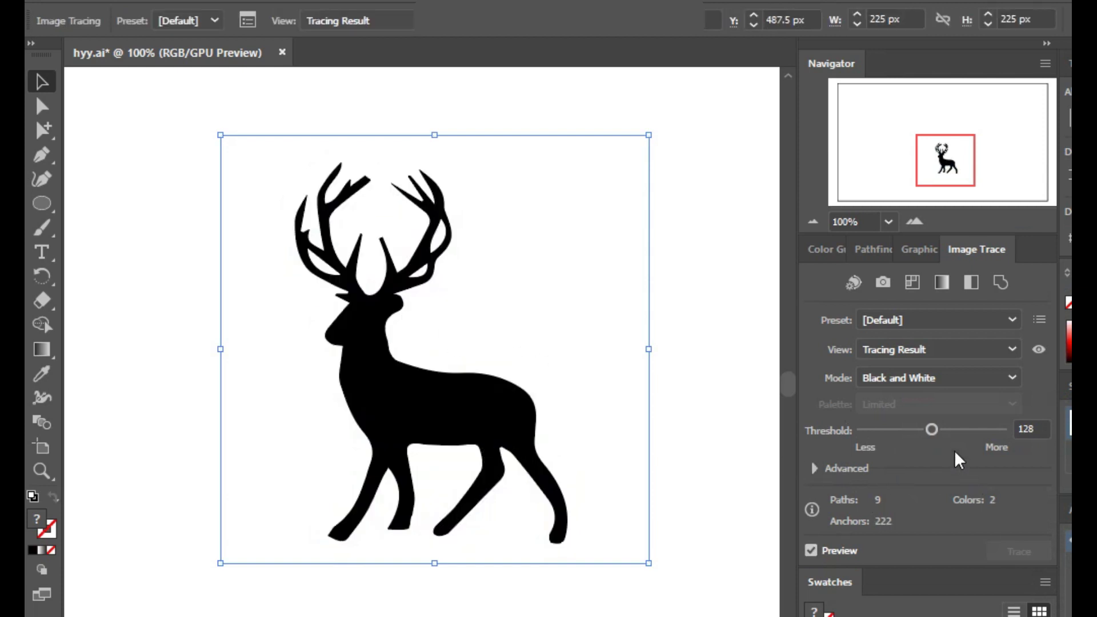
Adjust the trace threshold to 119 and keep the Black and White mode
left_click(950, 429)
left_click_drag(961, 429, 914, 429)
left_click(899, 429)
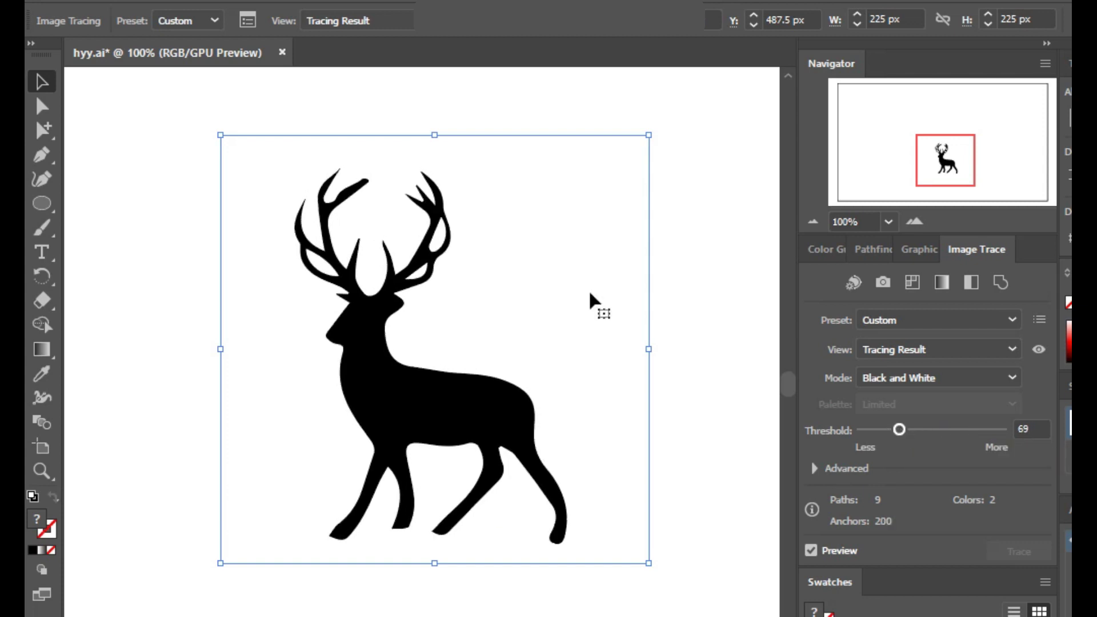
left_click(889, 428)
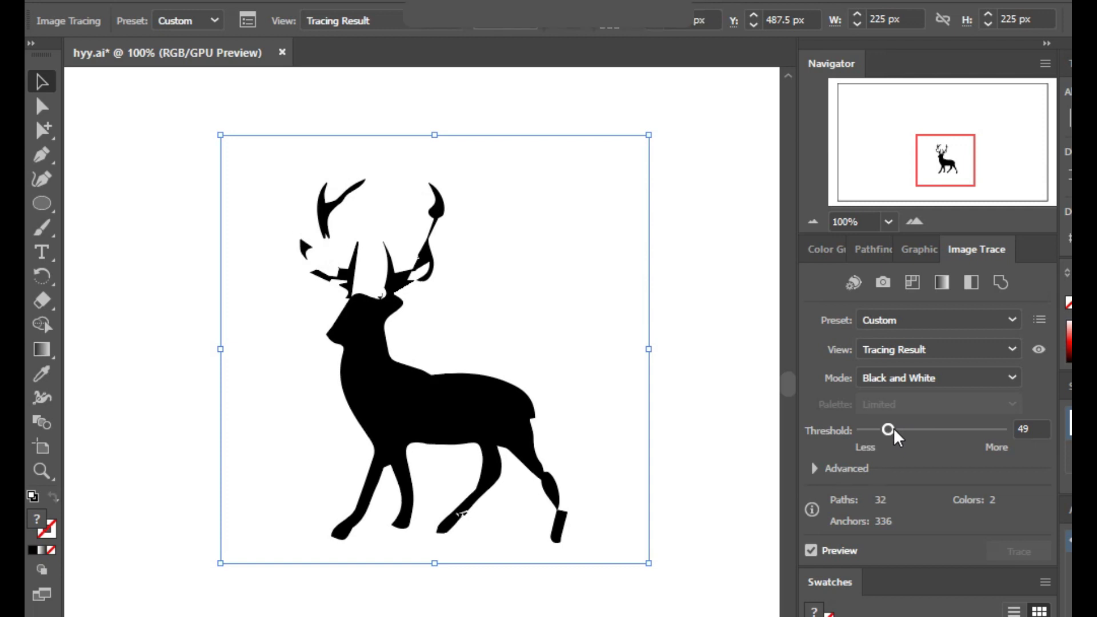
left_click(896, 428)
left_click(979, 376)
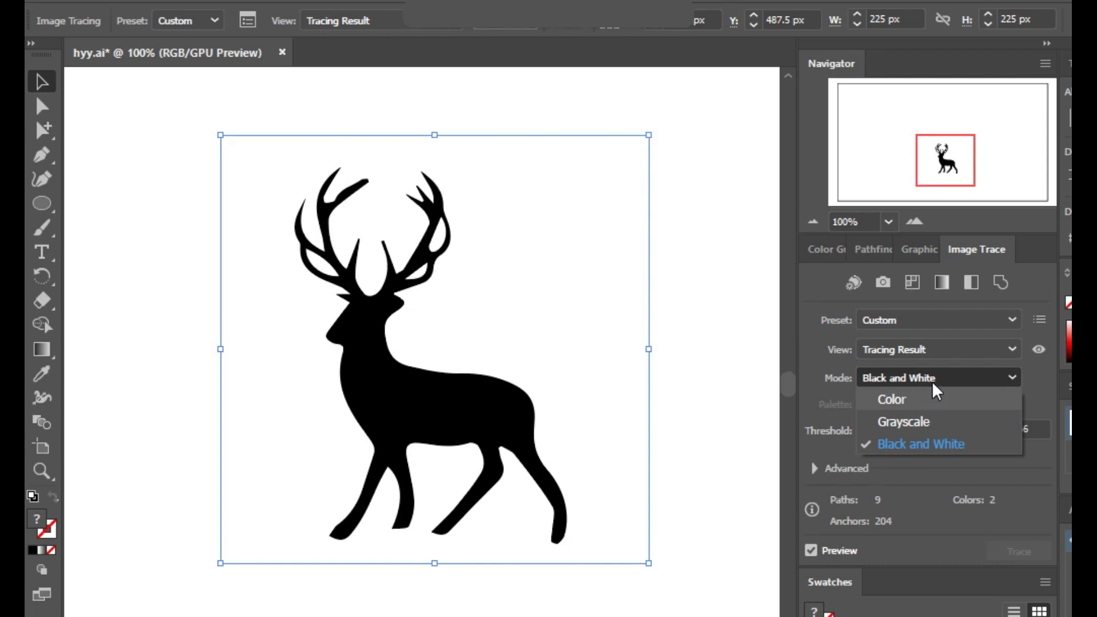
left_click(943, 441)
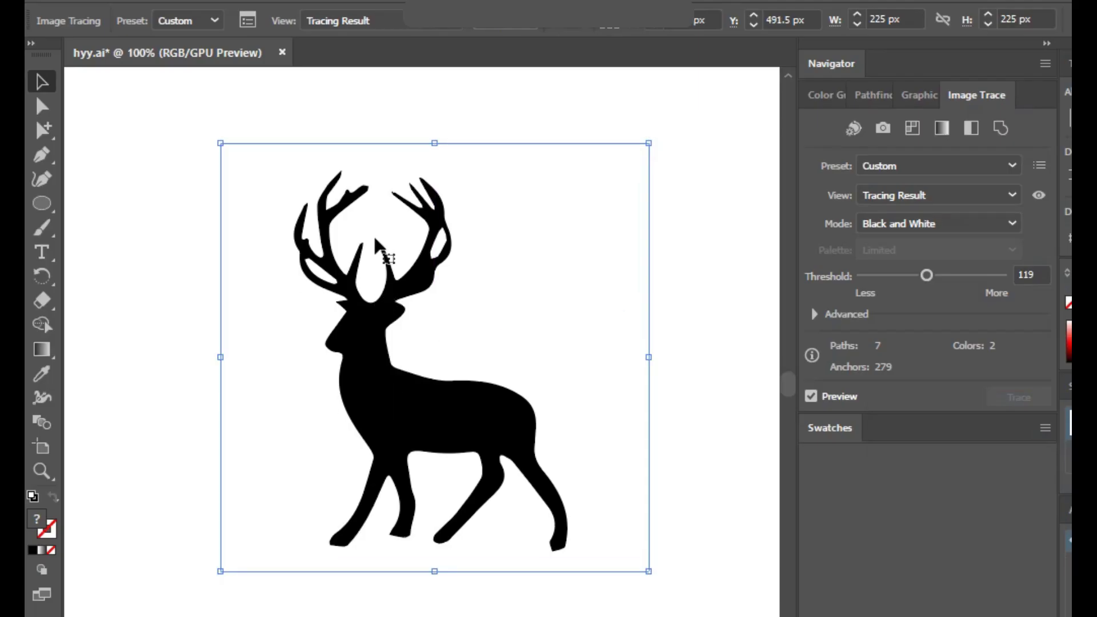
Expand the deer trace with Object > Expand, keeping Object and Fill checked
left_click(235, 1)
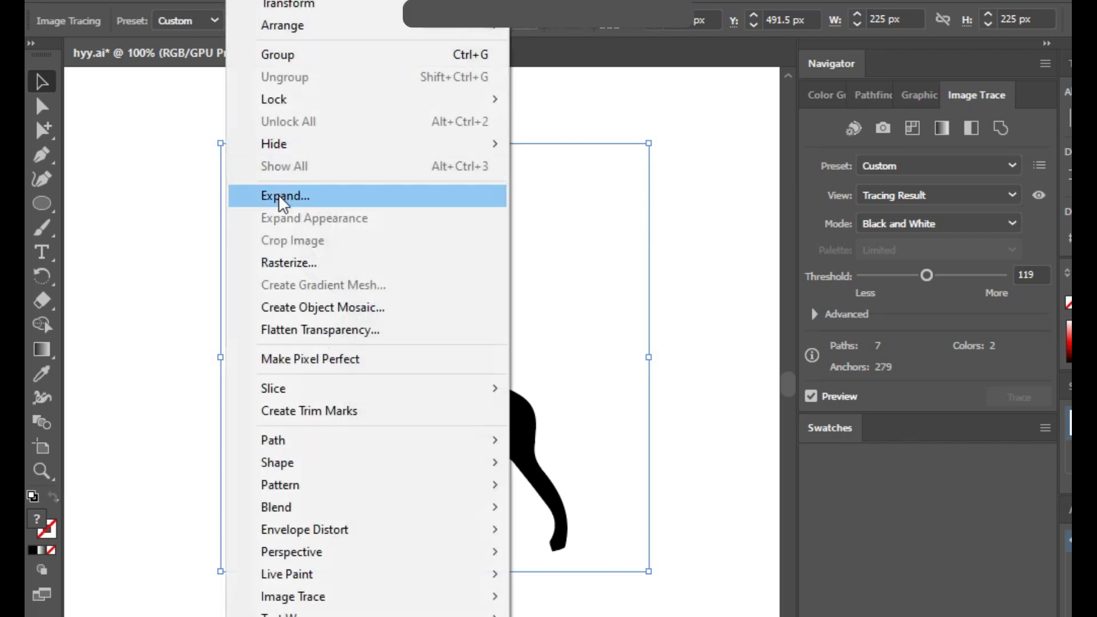
left_click(278, 195)
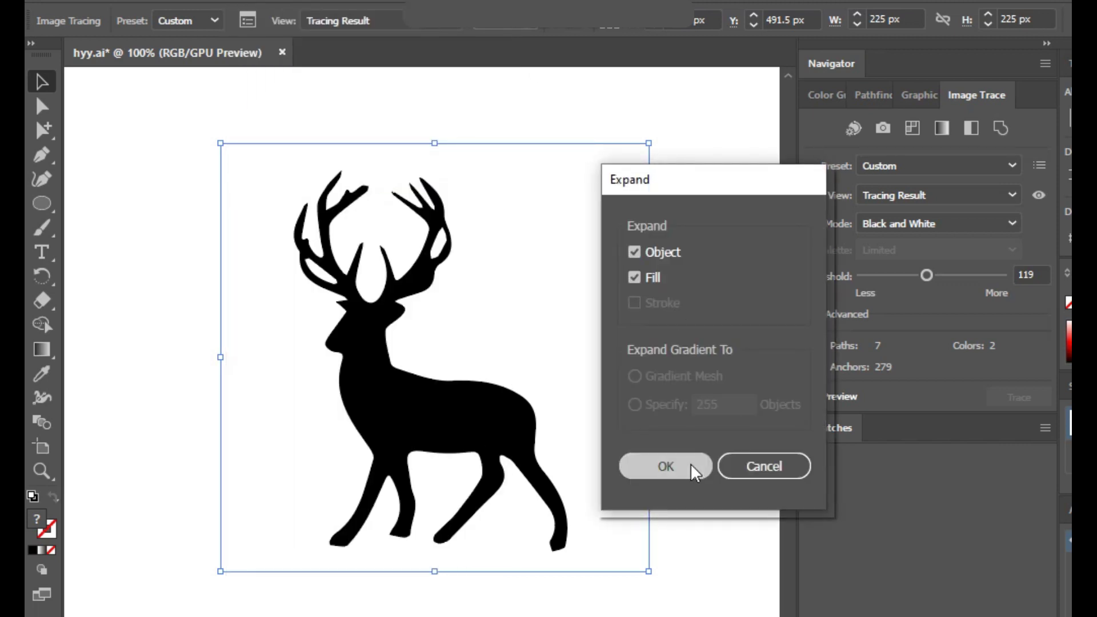
left_click(690, 464)
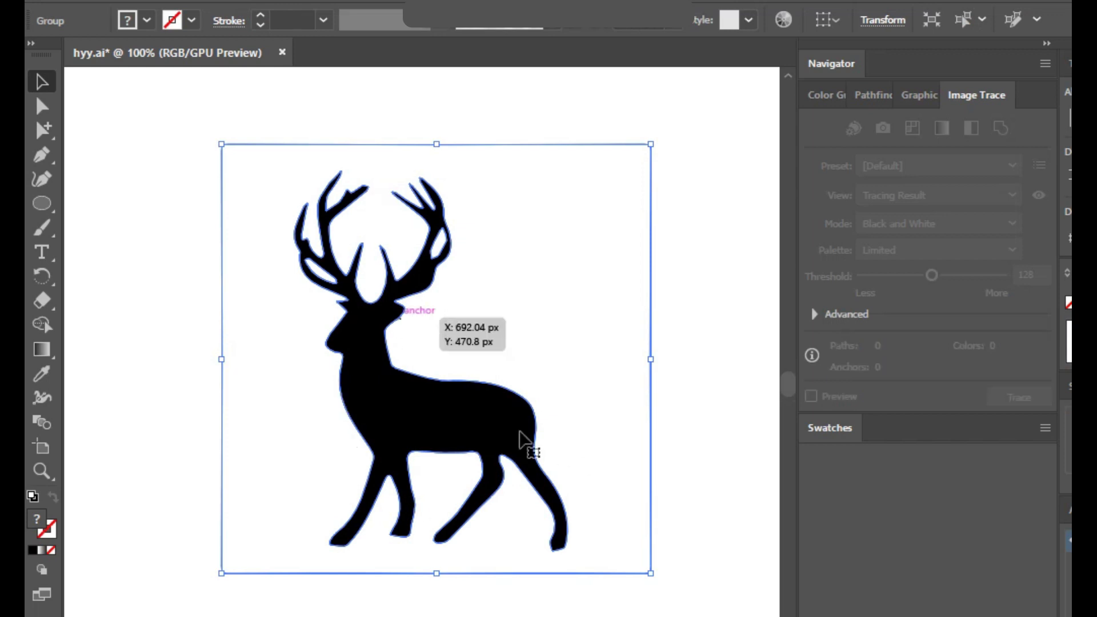
Reposition the expanded deer group up and left, undoing a trial move to the right
left_click(674, 357)
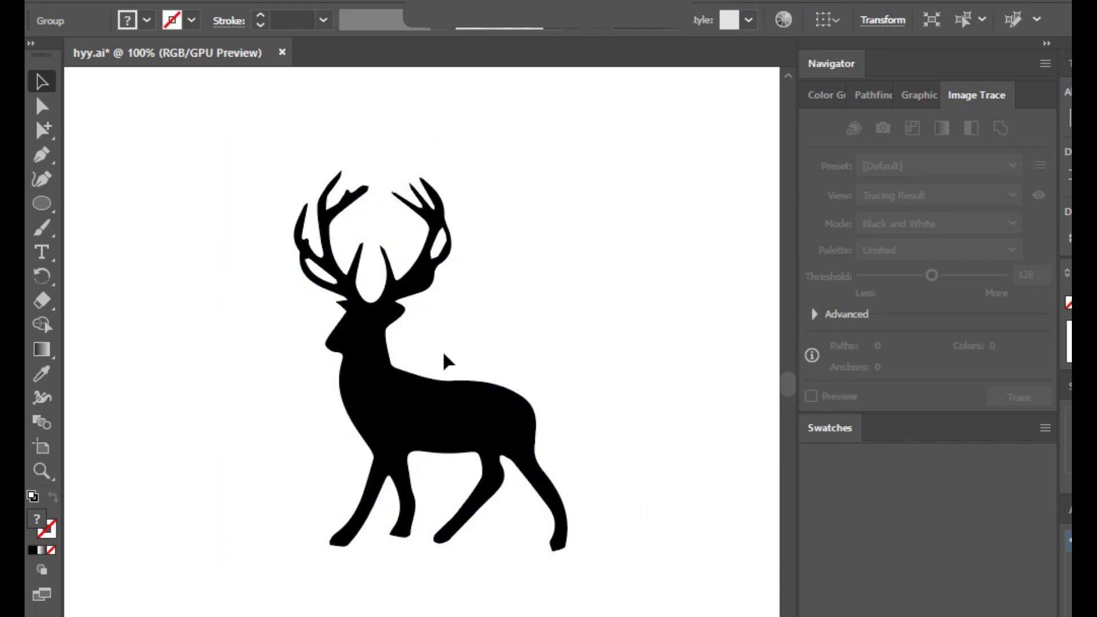
left_click(390, 383)
left_click_drag(374, 433, 483, 430)
key("ctrl+z")
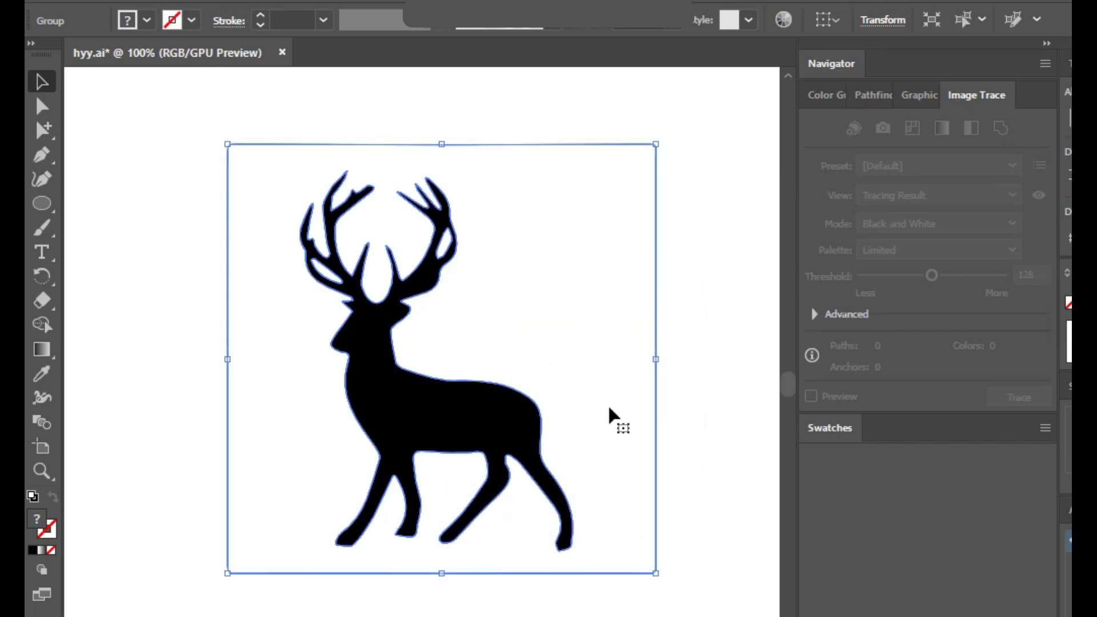
left_click(680, 423)
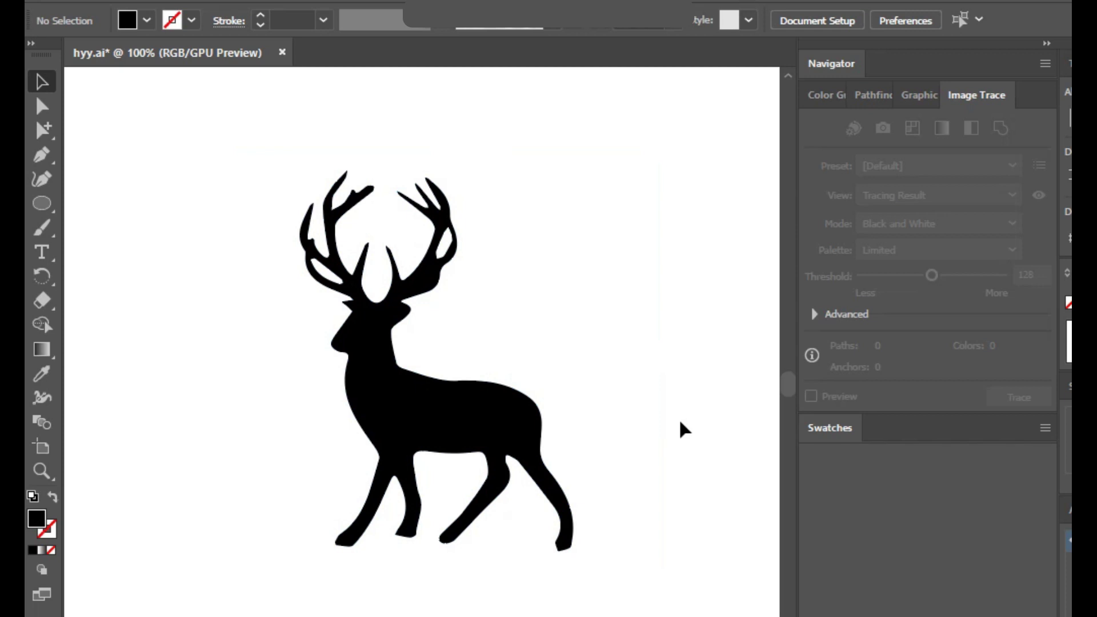
left_click_drag(461, 313, 407, 282)
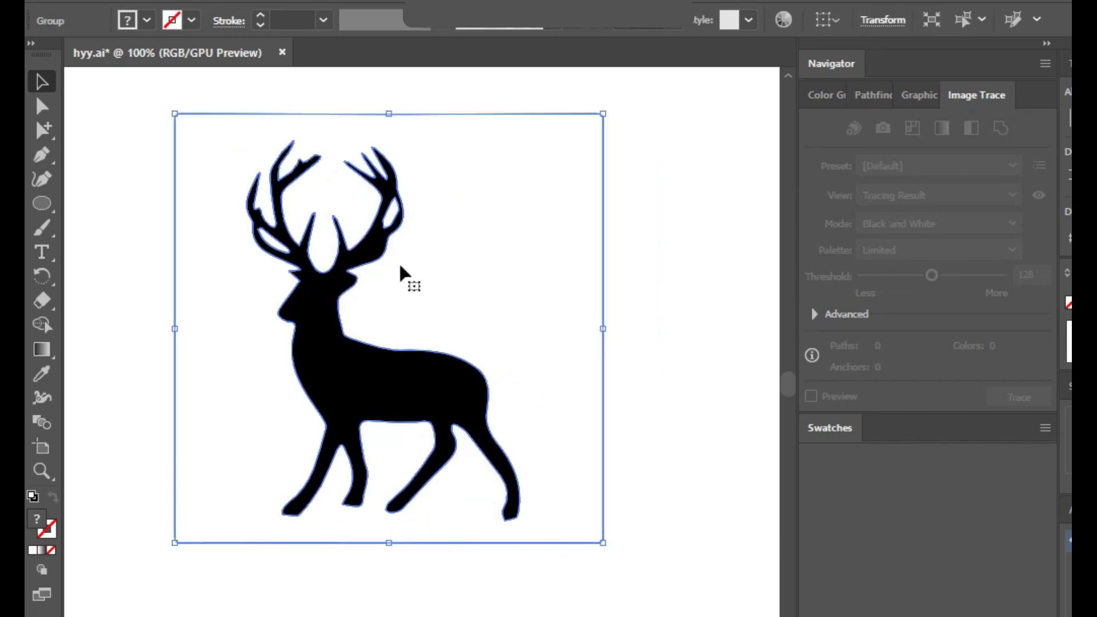
left_click(652, 362)
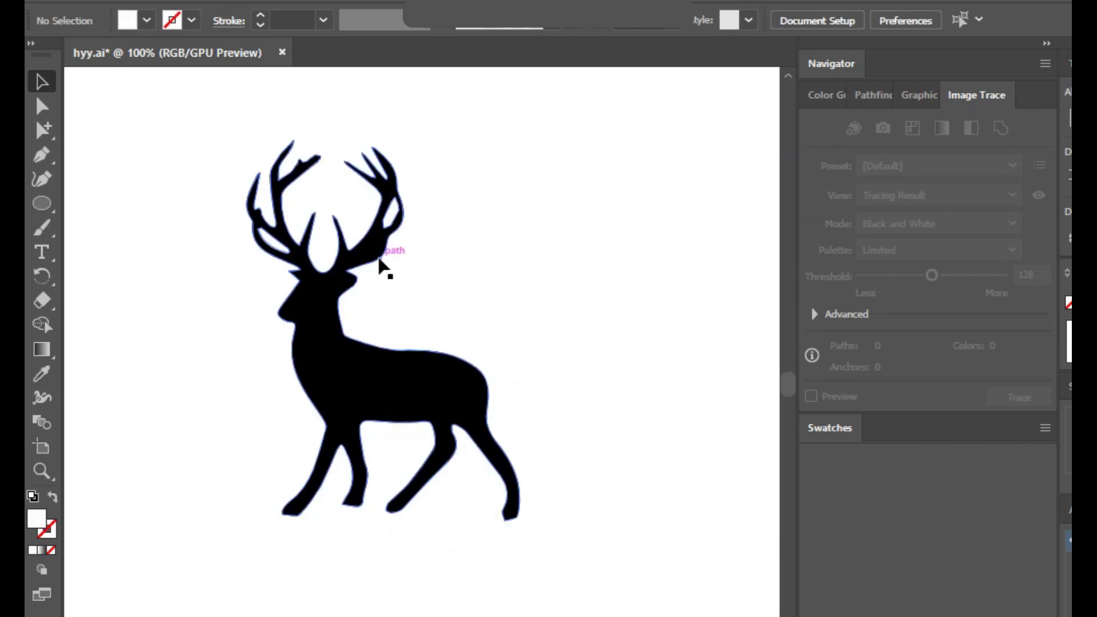
left_click(385, 267)
Ungroup the deer trace and pull the outlined copy away from the black deer
right_click(385, 266)
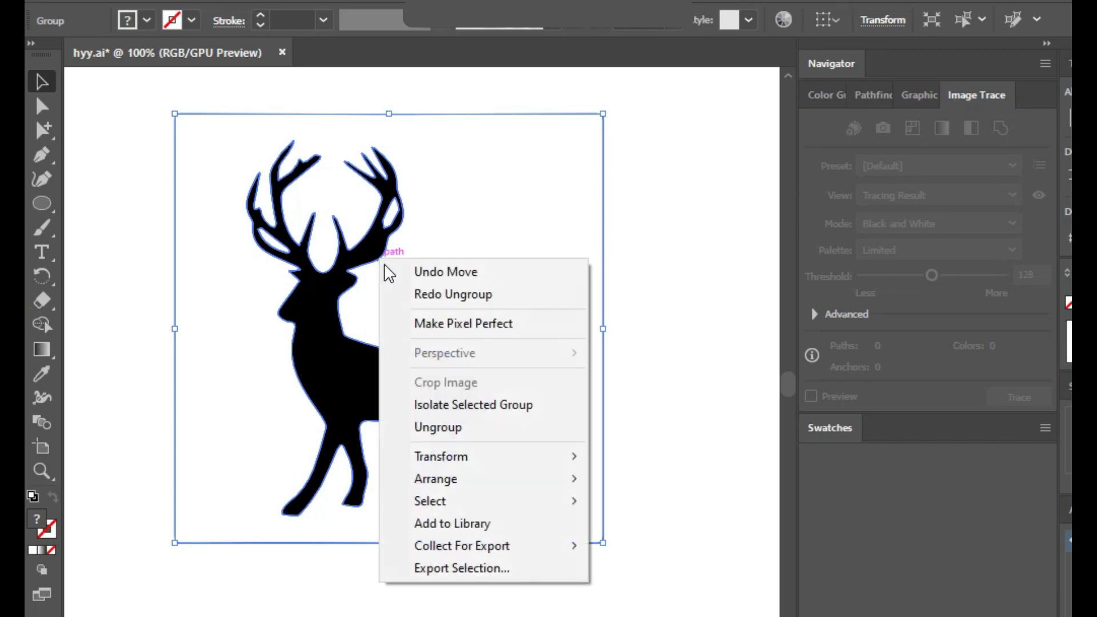
left_click(461, 429)
left_click(553, 220)
left_click_drag(446, 218, 568, 315)
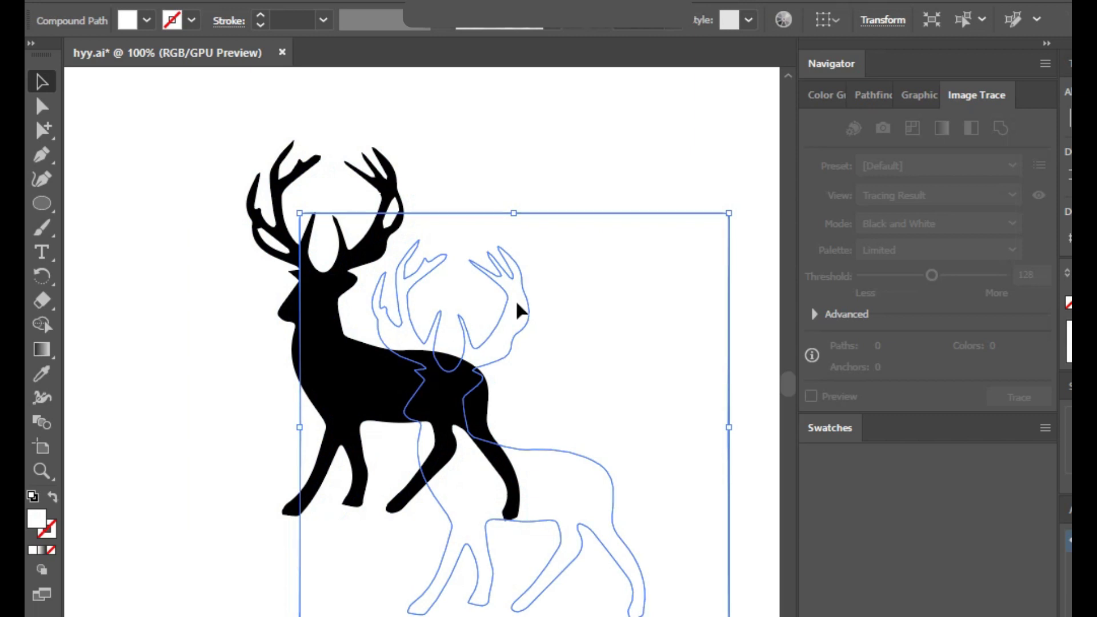
left_click_drag(526, 309, 578, 276)
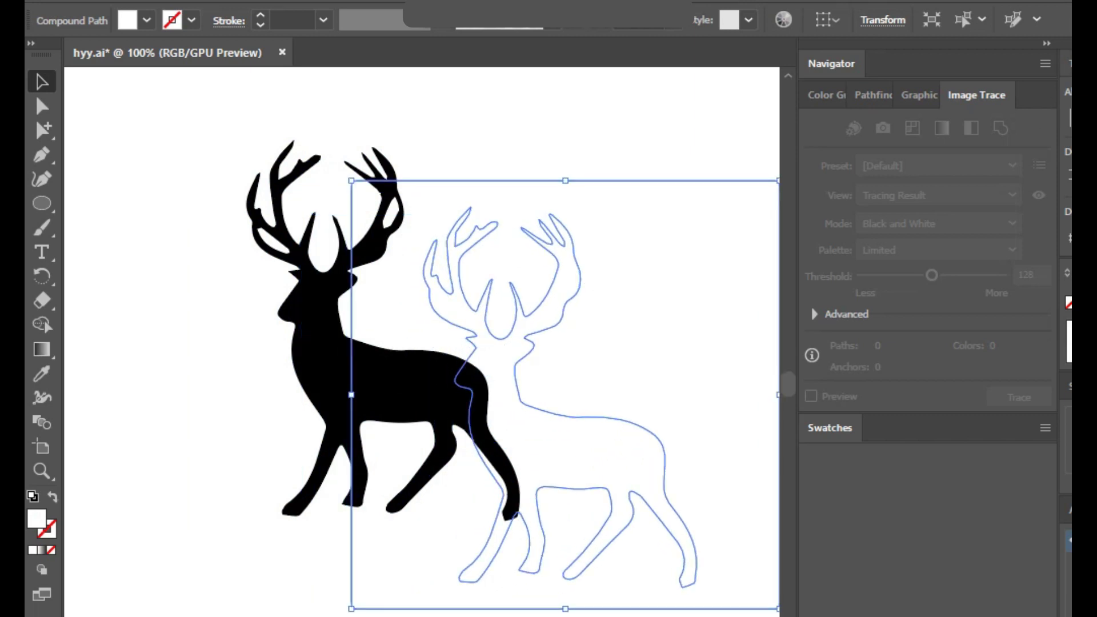
Zoom out to 33.33% and drag the outlined deer copy below the artboard
left_click(851, 67)
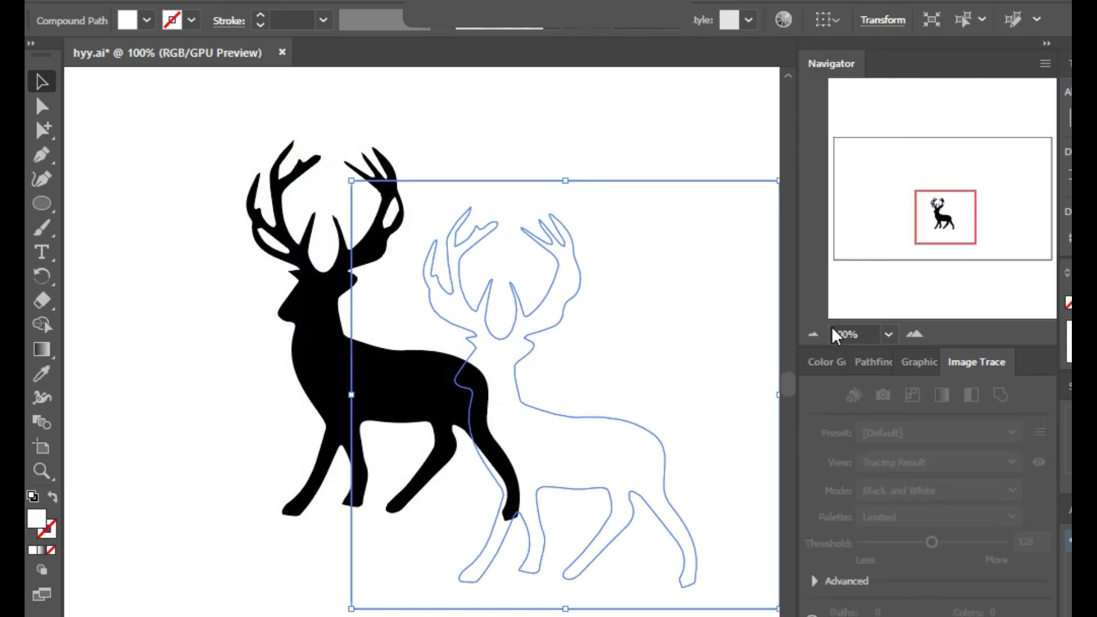
left_click(812, 335)
left_click(813, 335)
left_click(812, 334)
left_click_drag(476, 394, 624, 606)
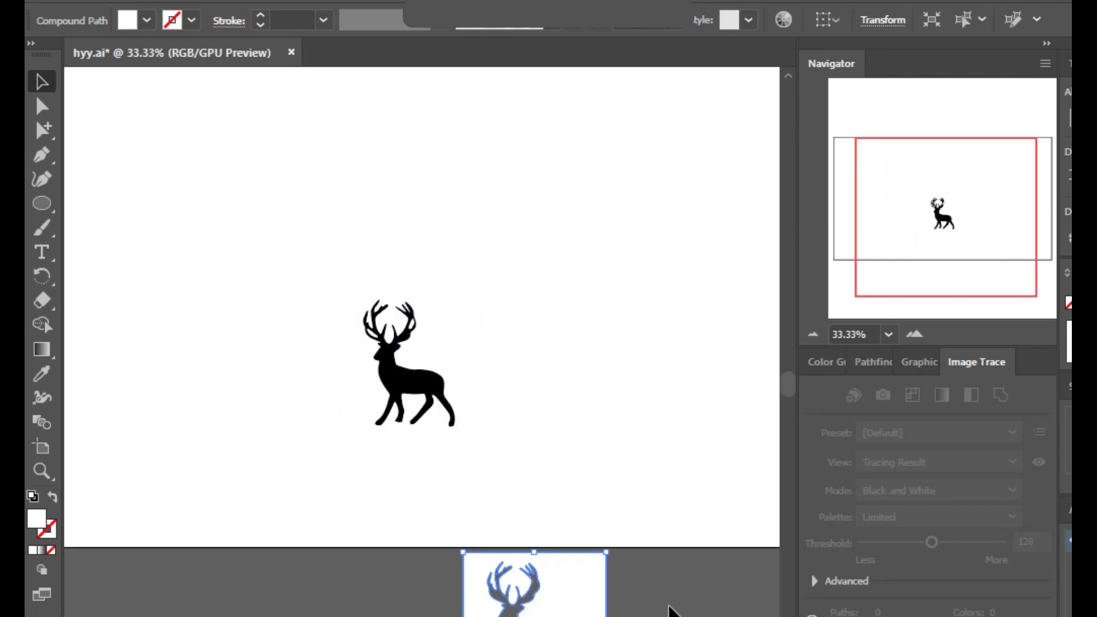
left_click(637, 608)
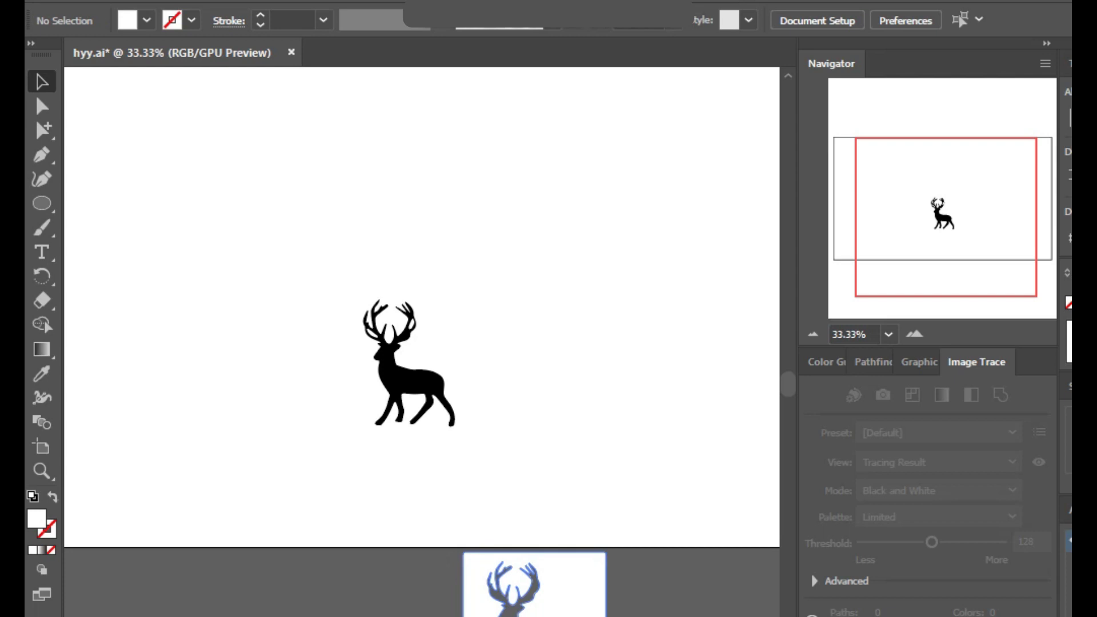
Move the black deer below the artboard and bring another deer copy to the artboard centre
left_click(440, 387)
left_click_drag(440, 386, 360, 614)
left_click(409, 598)
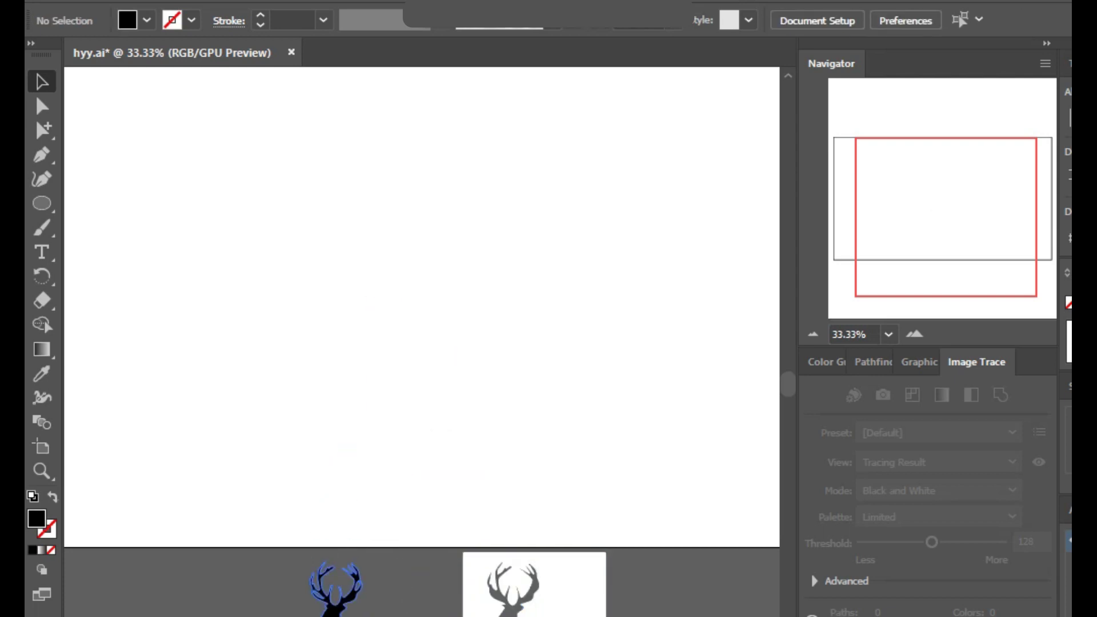
left_click_drag(335, 591, 516, 263)
Zoom in on the centred deer to inspect its edges, then zoom back out to 100%
left_click(914, 333)
left_click_drag(942, 245, 964, 204)
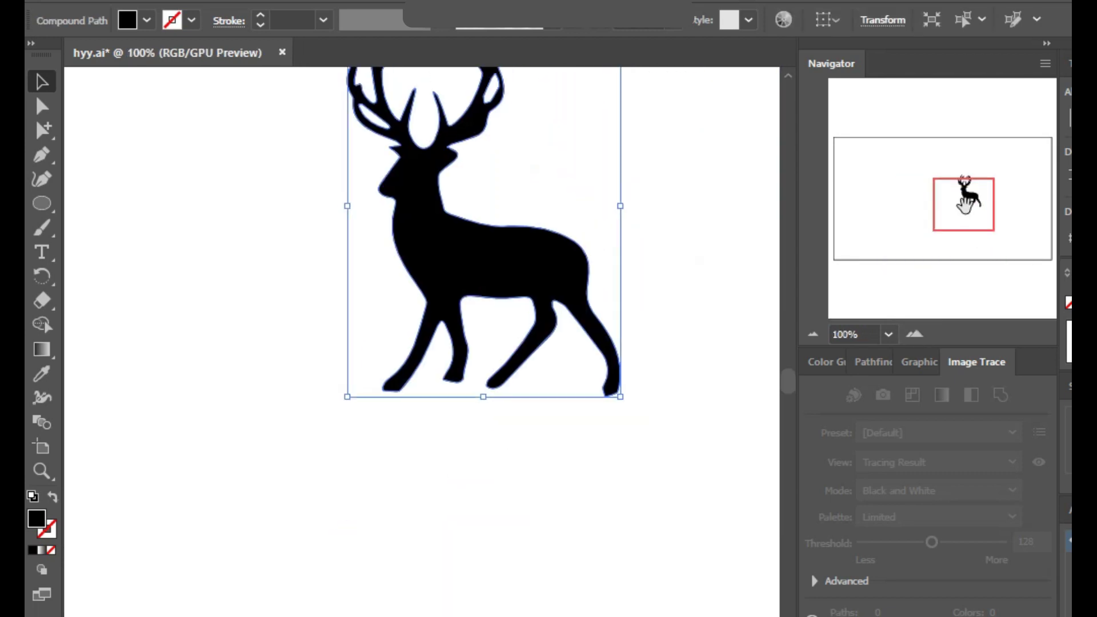
left_click(922, 330)
left_click(920, 330)
left_click(920, 330)
left_click(920, 330)
left_click(920, 330)
left_click(920, 330)
left_click(920, 330)
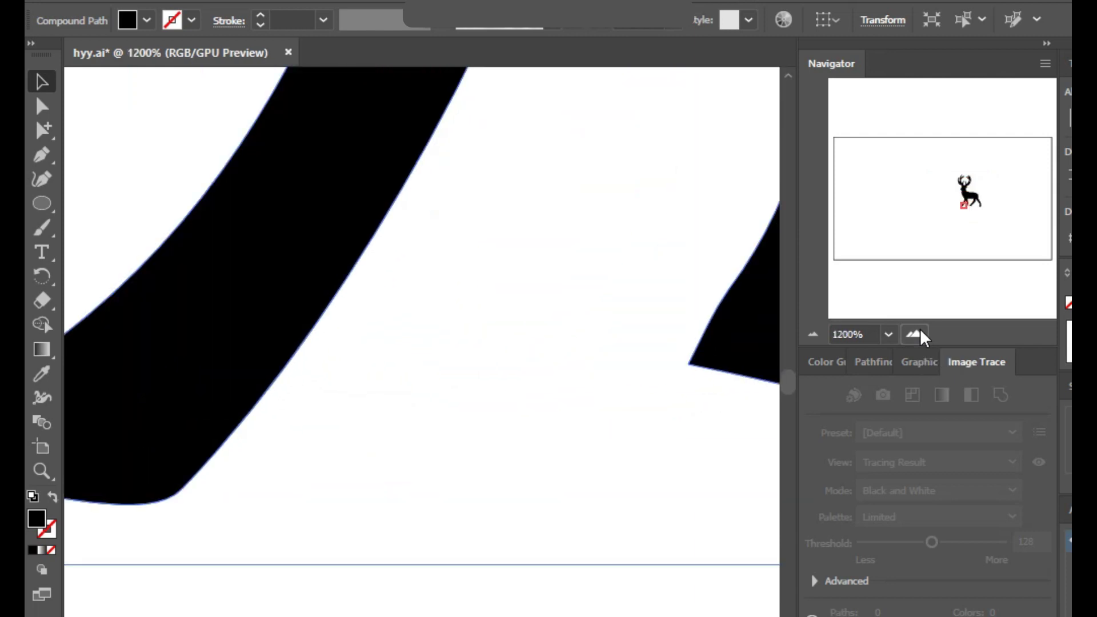
left_click(920, 330)
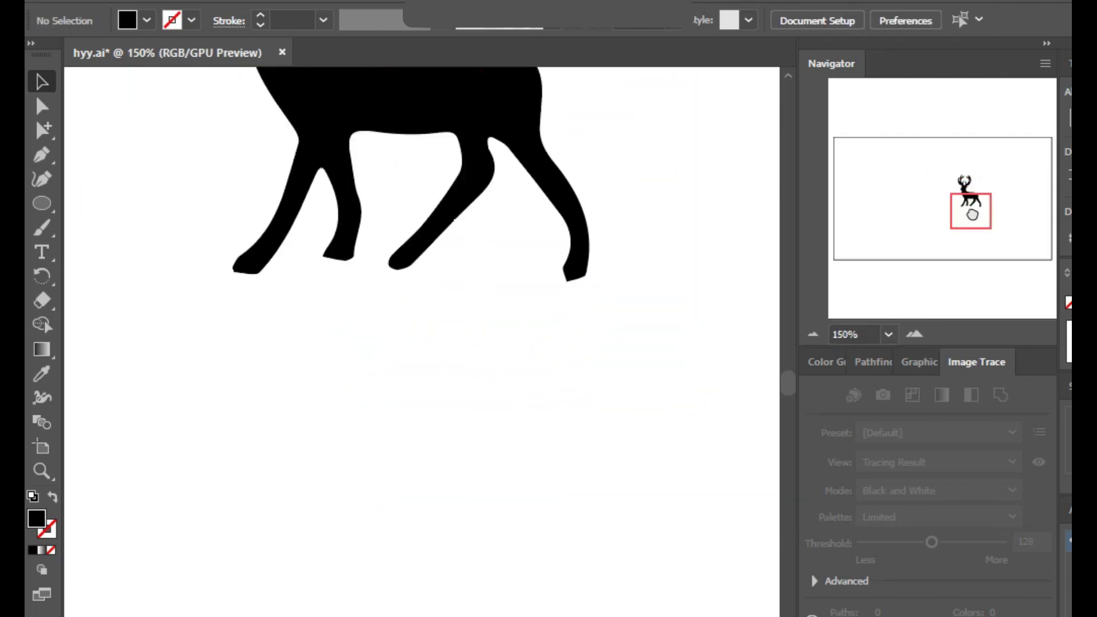
left_click_drag(971, 212, 969, 191)
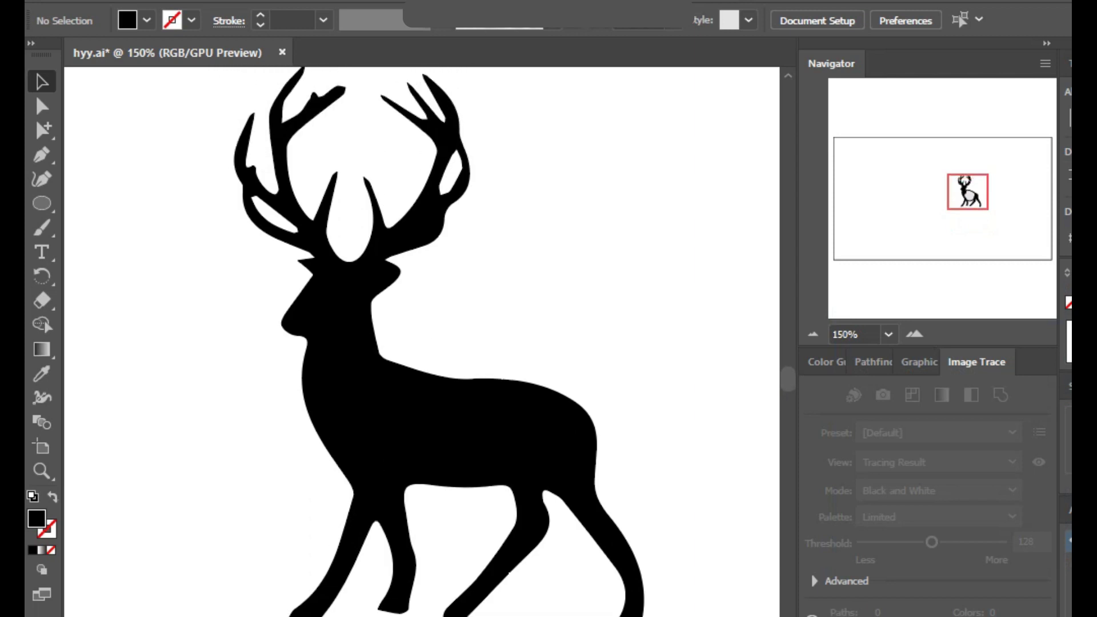
left_click(814, 328)
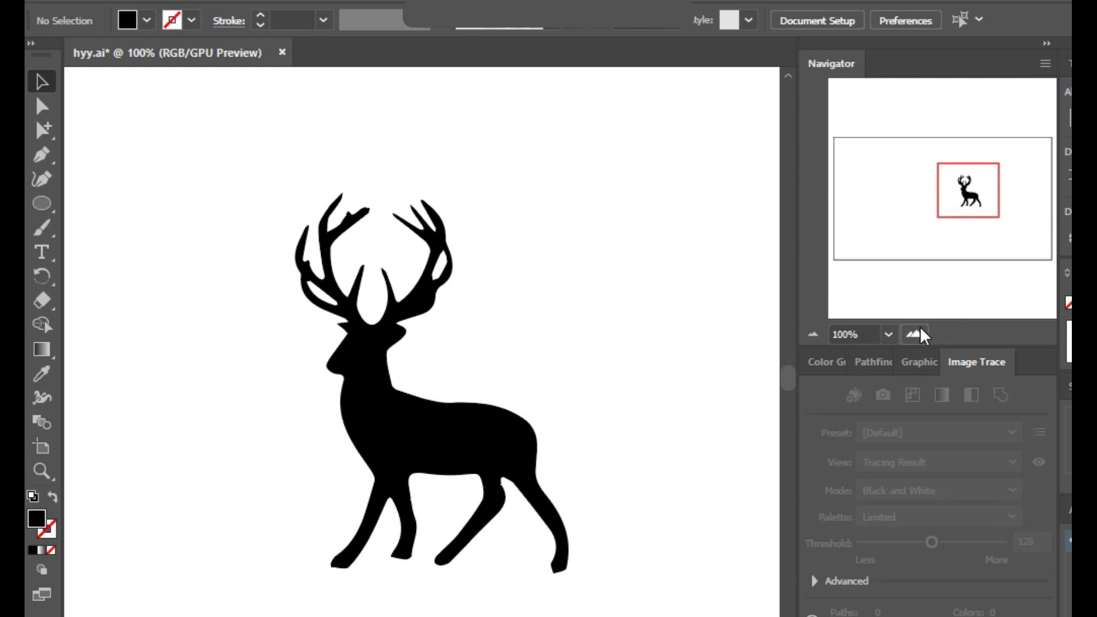
left_click(914, 334)
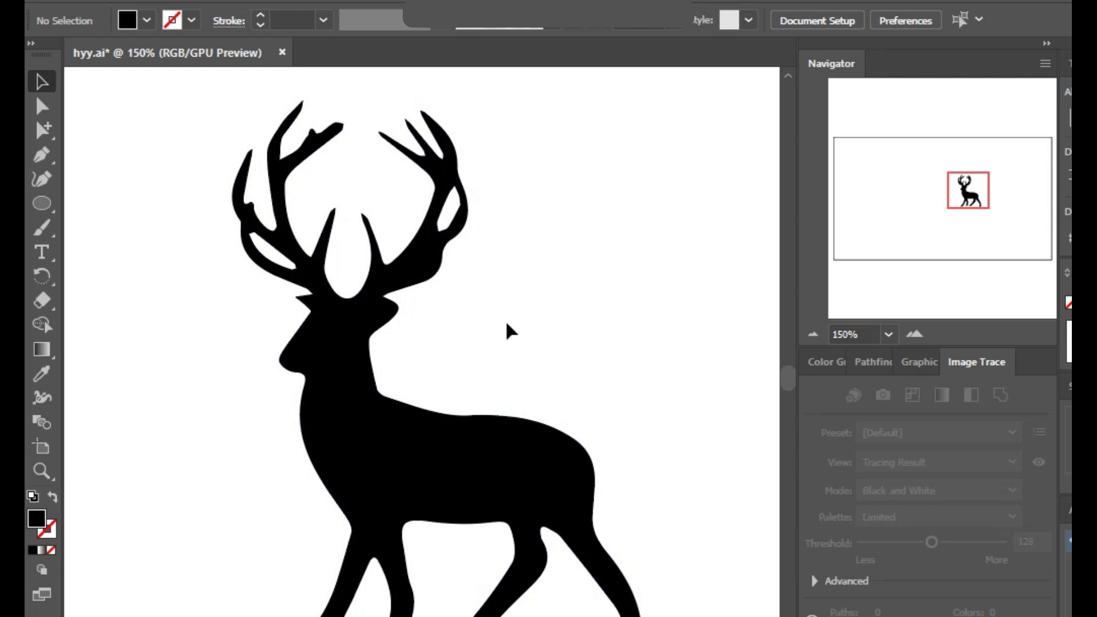
left_click(817, 337)
Drag the black deer compound path up and a little to the right on the artboard
left_click_drag(411, 440, 473, 416)
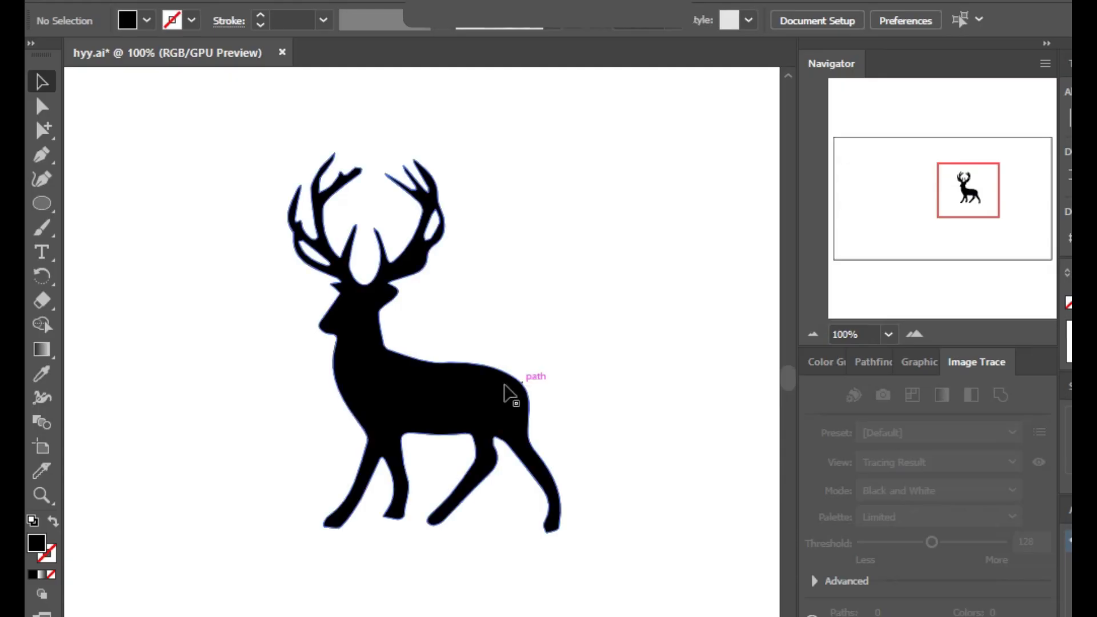
left_click_drag(406, 394, 432, 399)
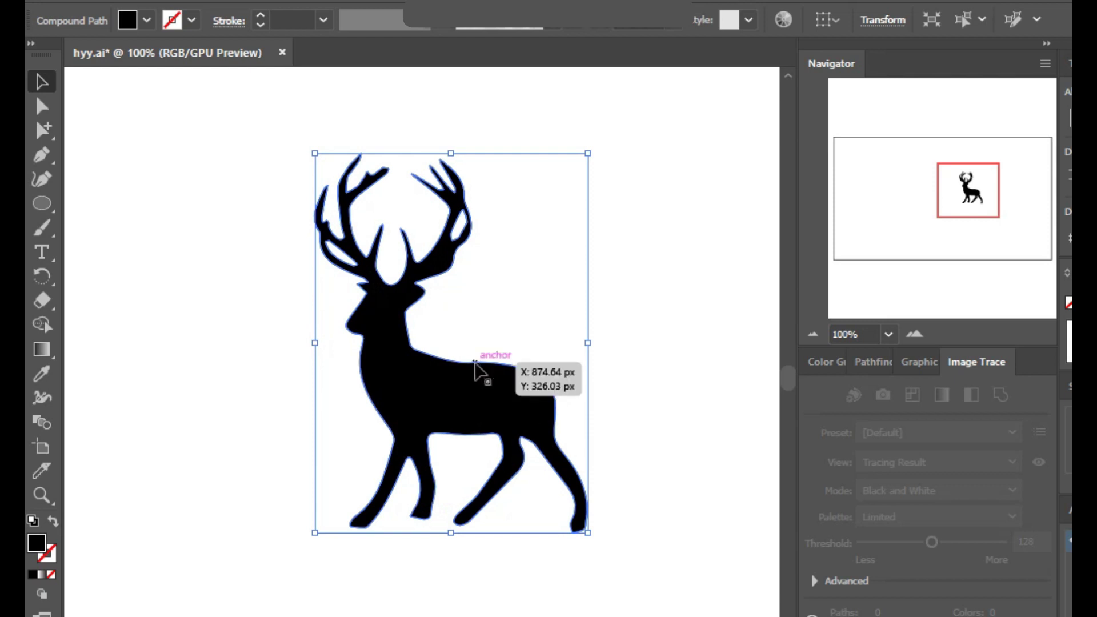
Fill the deer with crimson red from the Fill swatches, then deselect it
left_click(147, 20)
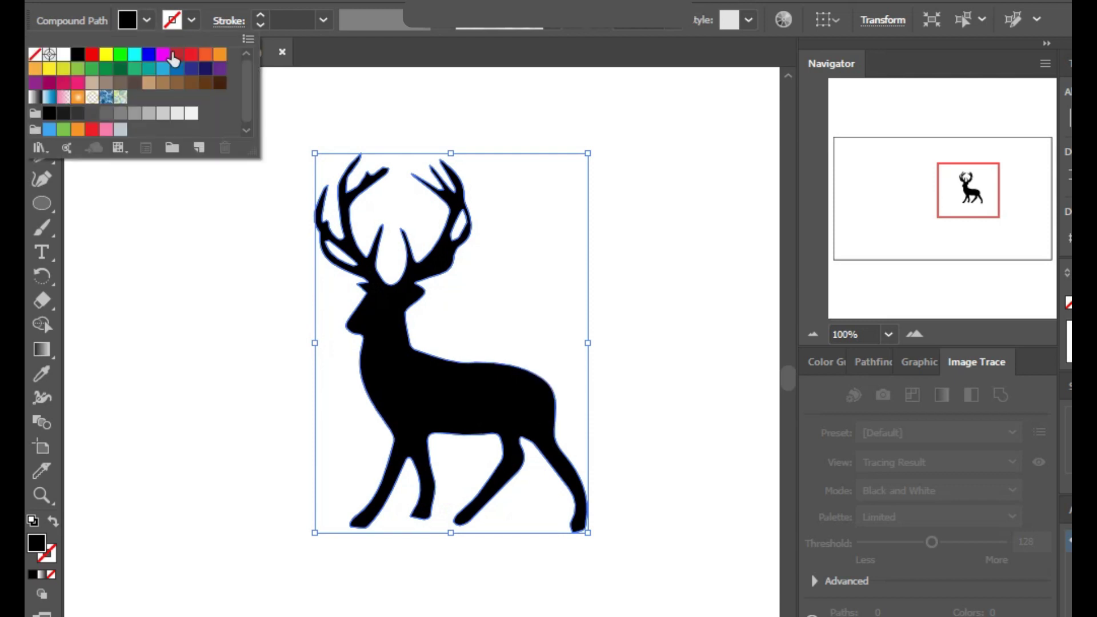
left_click(177, 54)
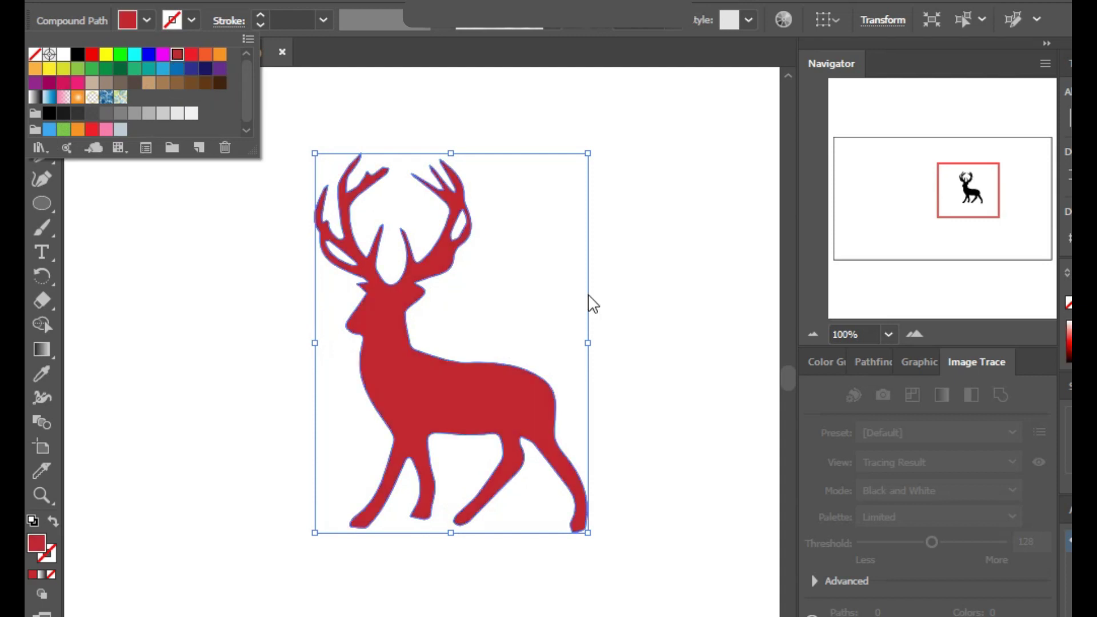
left_click(391, 138)
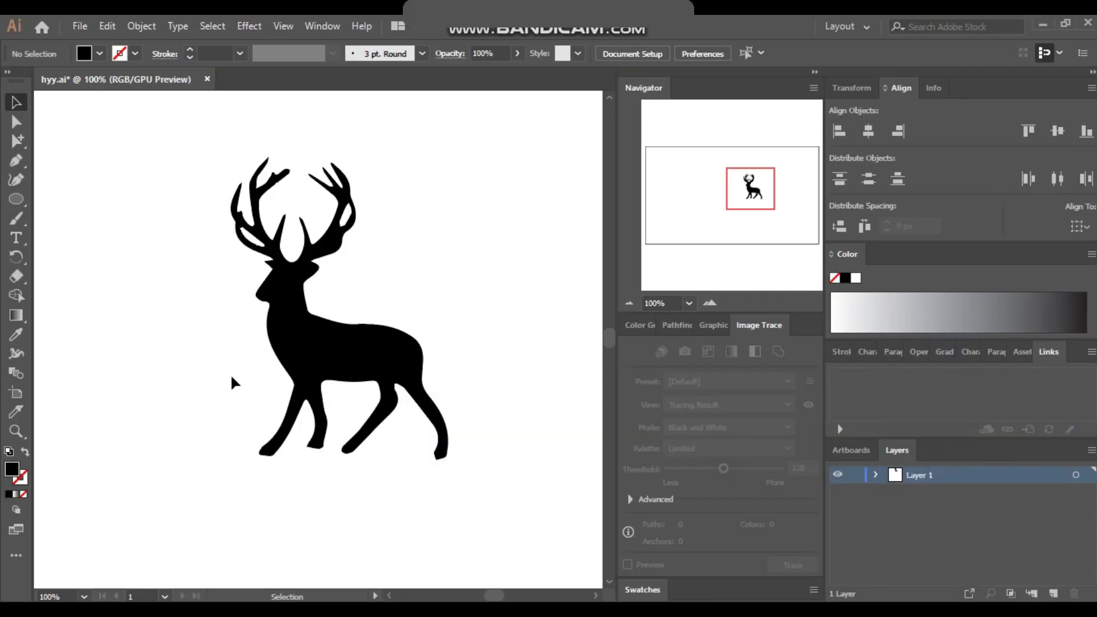
Browse the toolbar's erasing and cutting tools, then show the full All Tools list
left_click(16, 417)
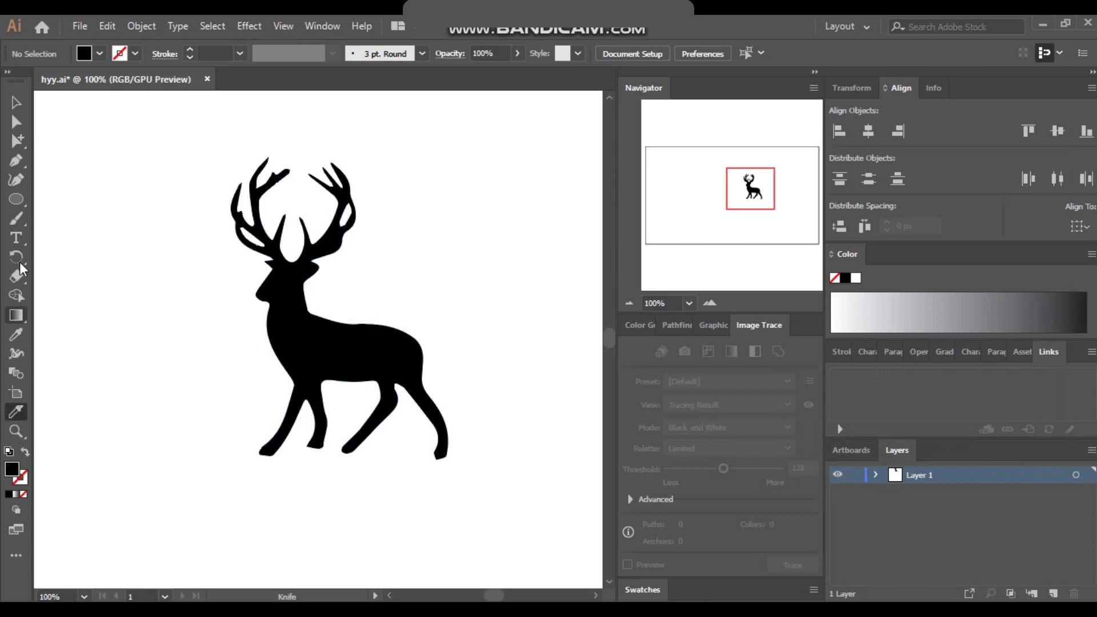
left_click(19, 277)
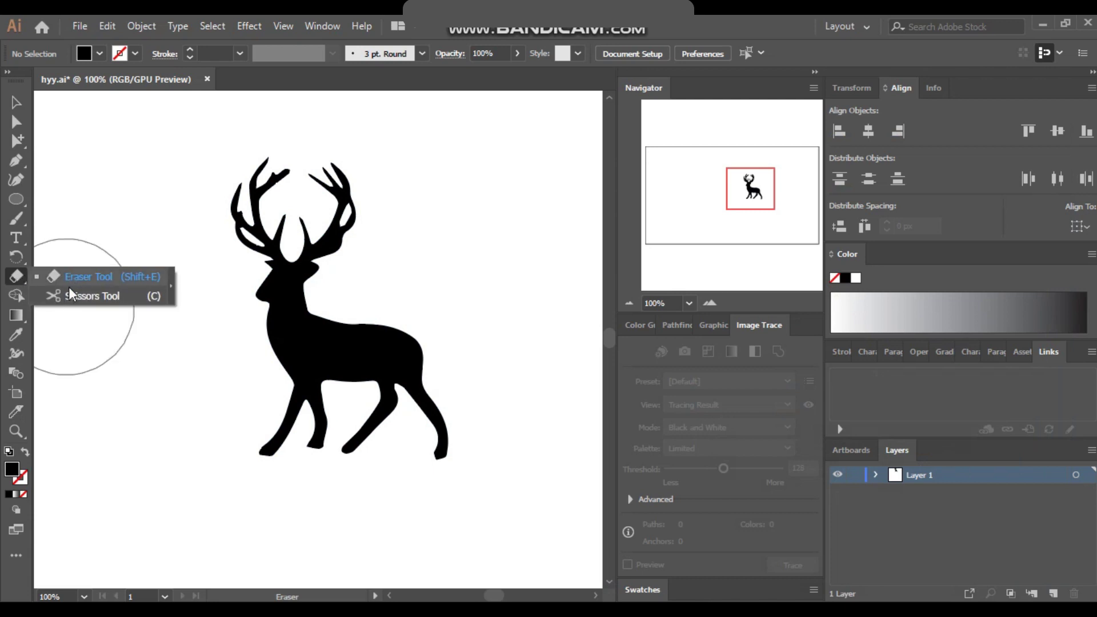
left_click(12, 278)
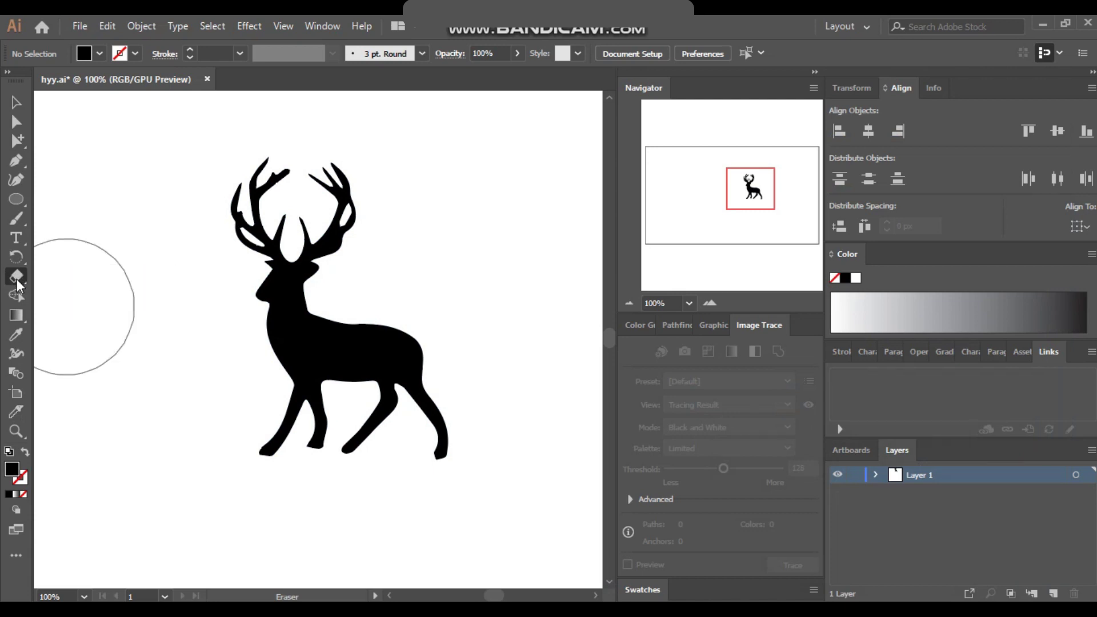
left_click(16, 557)
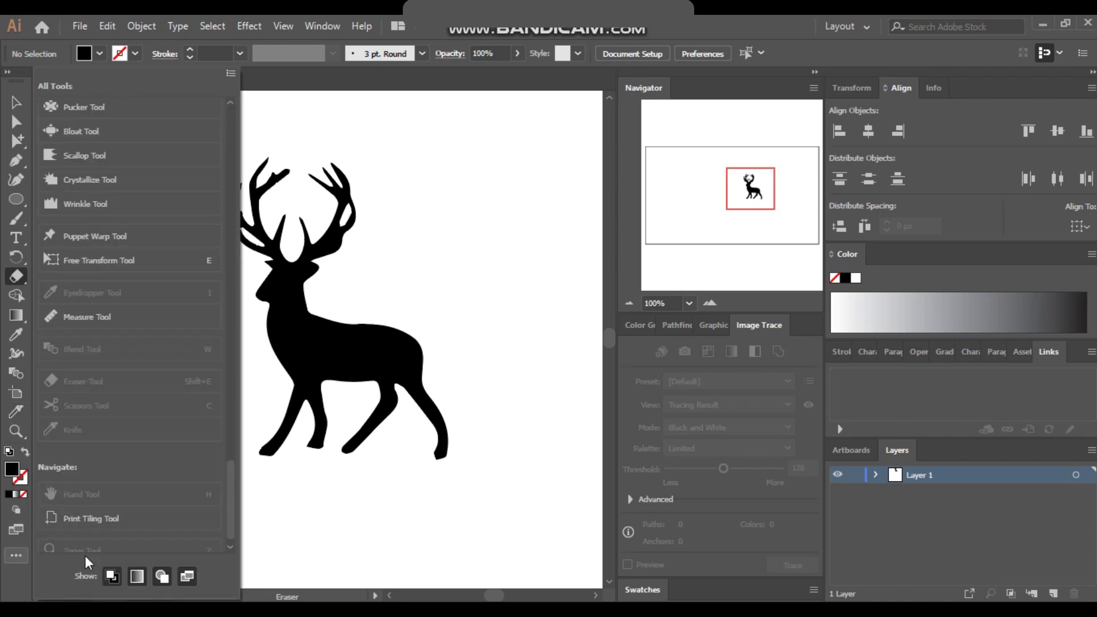
Cut the deer straight down from the antlers with the Knife, undoing the extra curved cuts
mouse_move(229, 491)
left_mouse_down()
mouse_move(228, 443)
mouse_move(232, 490)
left_mouse_up()
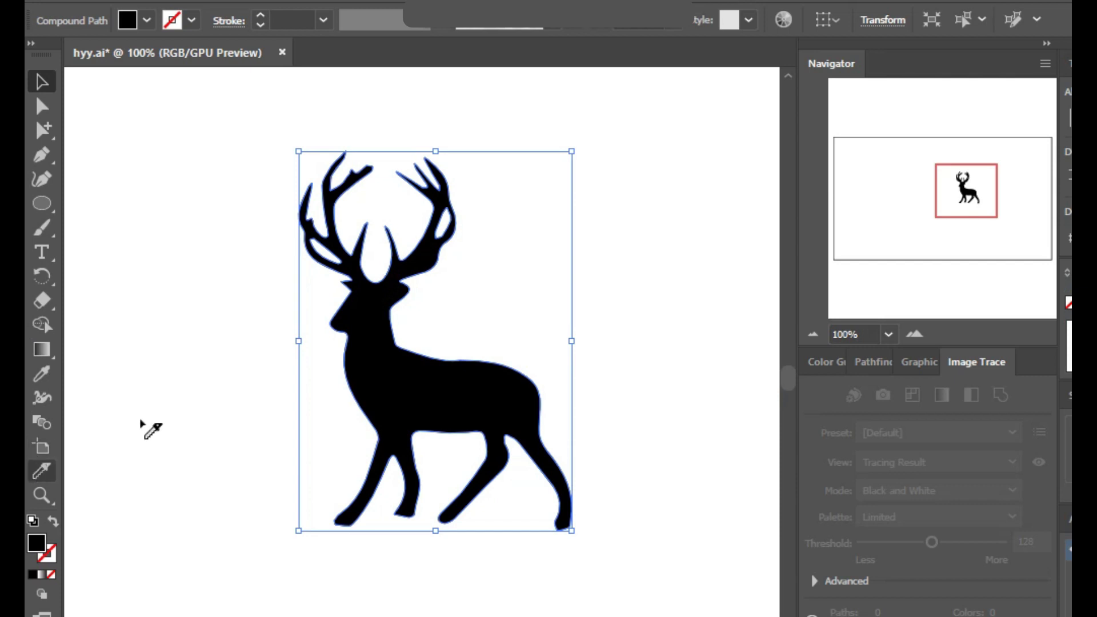
left_click_drag(435, 271, 432, 579)
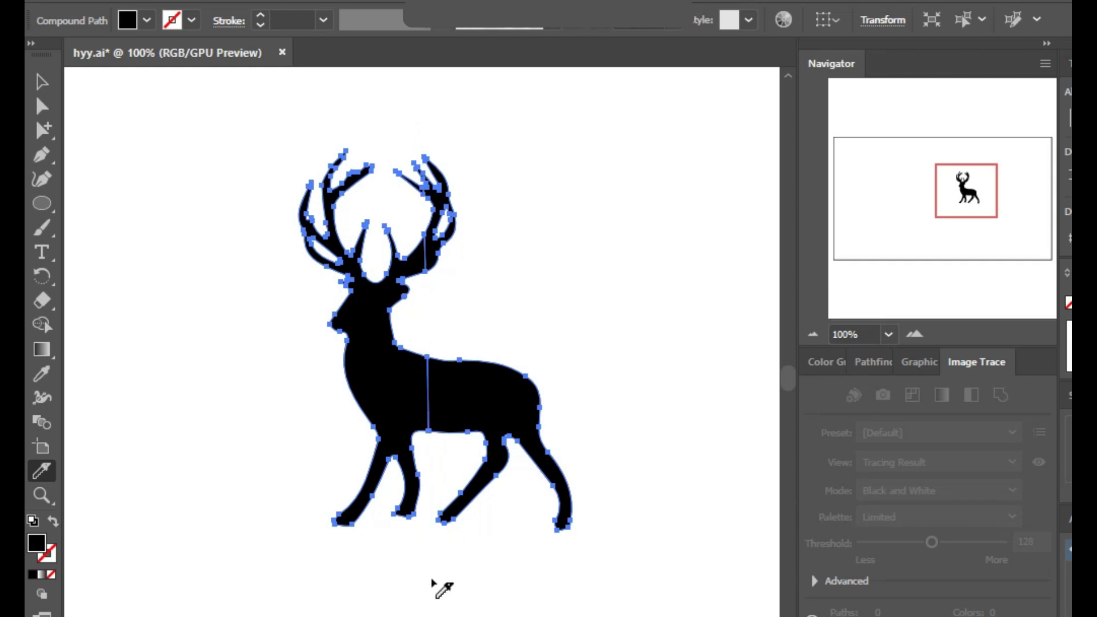
mouse_move(506, 350)
left_mouse_down()
mouse_move(502, 394)
mouse_move(462, 430)
left_mouse_up()
left_click_drag(457, 478, 451, 522)
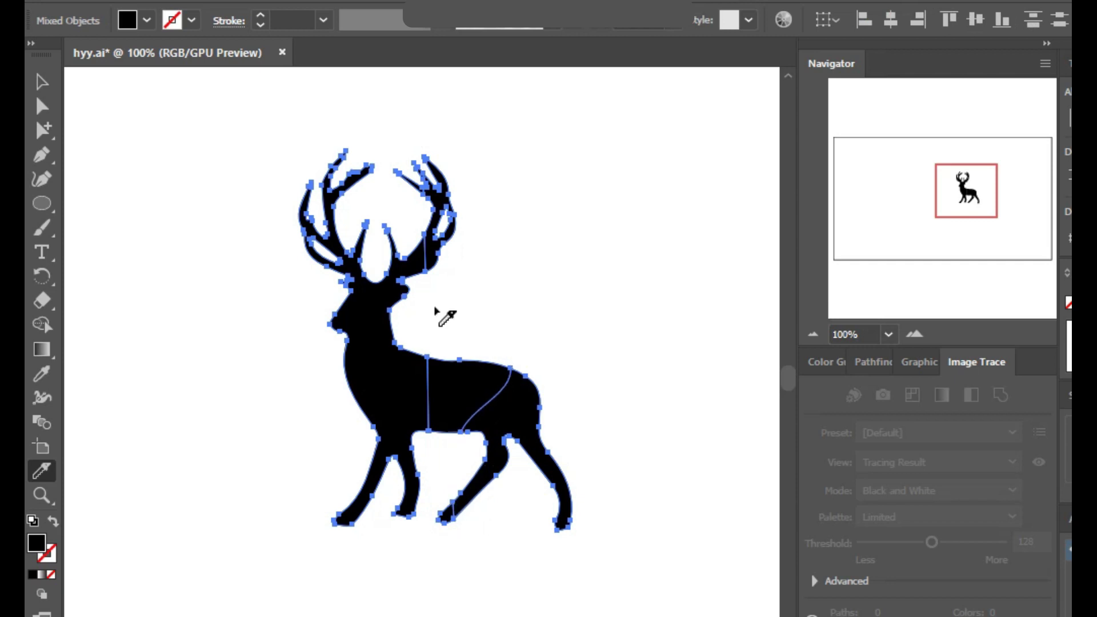
key("ctrl+z")
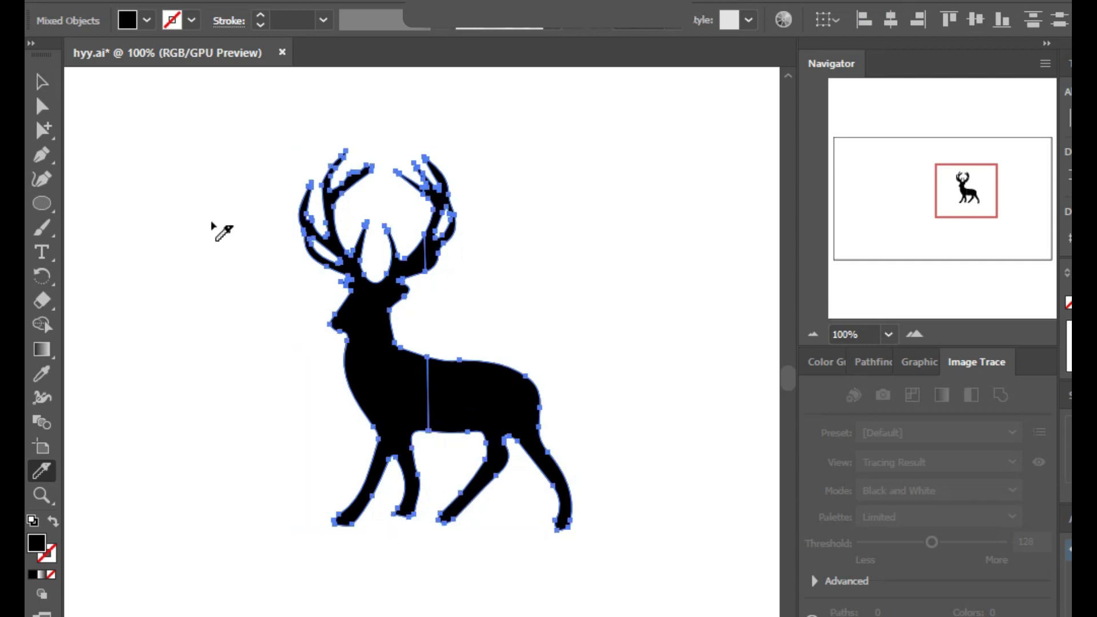
Select the right antler and rear body pieces and group them together
left_click(48, 85)
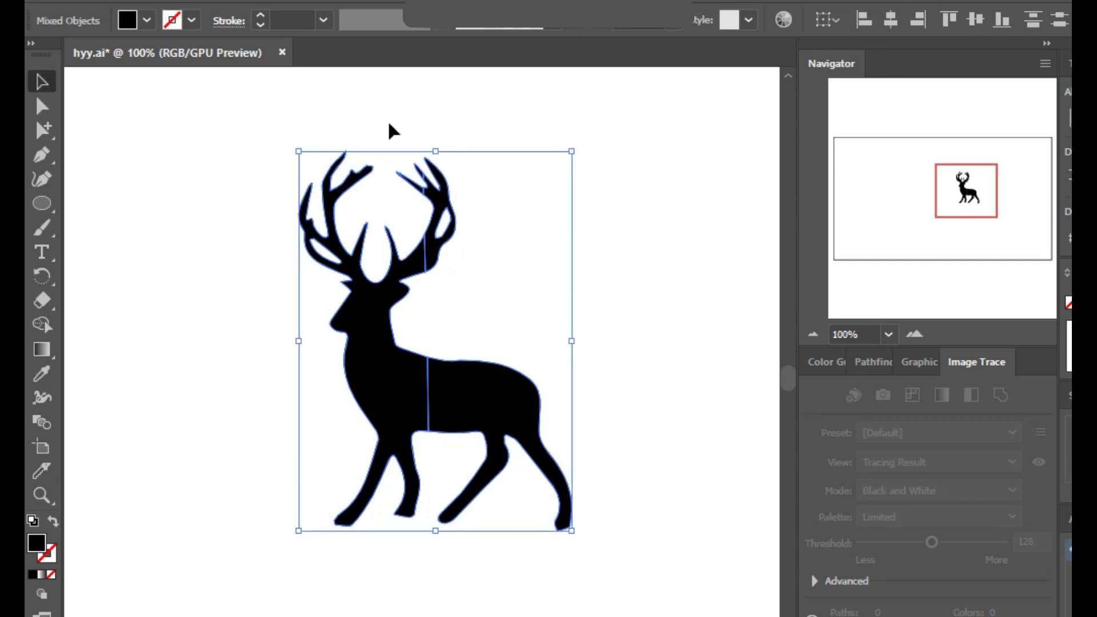
left_click(441, 571)
left_click(480, 409)
left_click(380, 363)
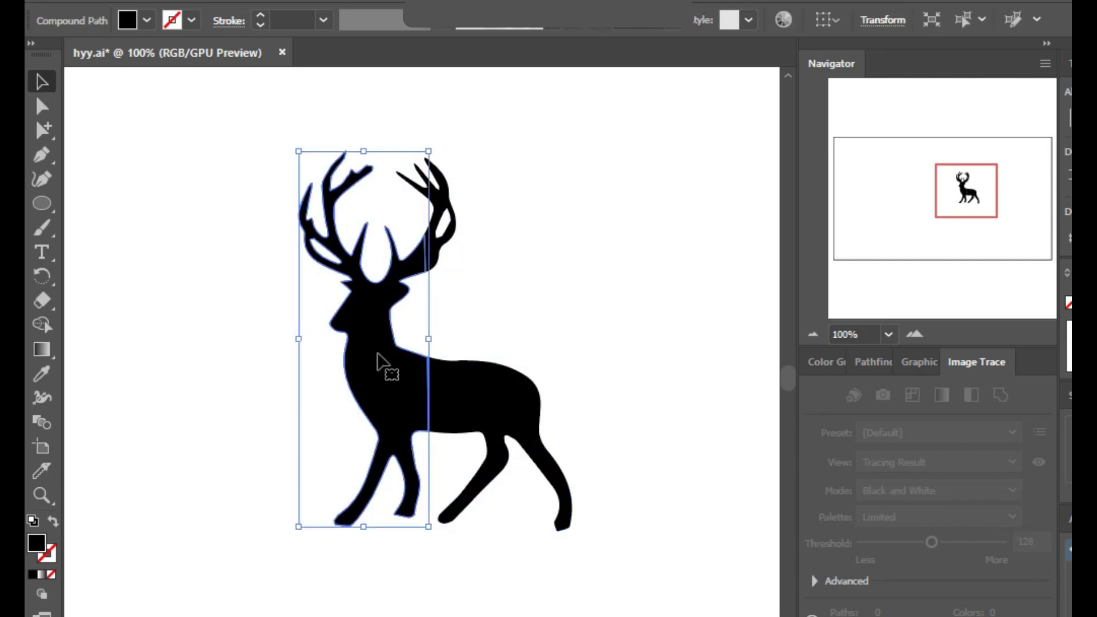
left_click(529, 325)
left_click(446, 259)
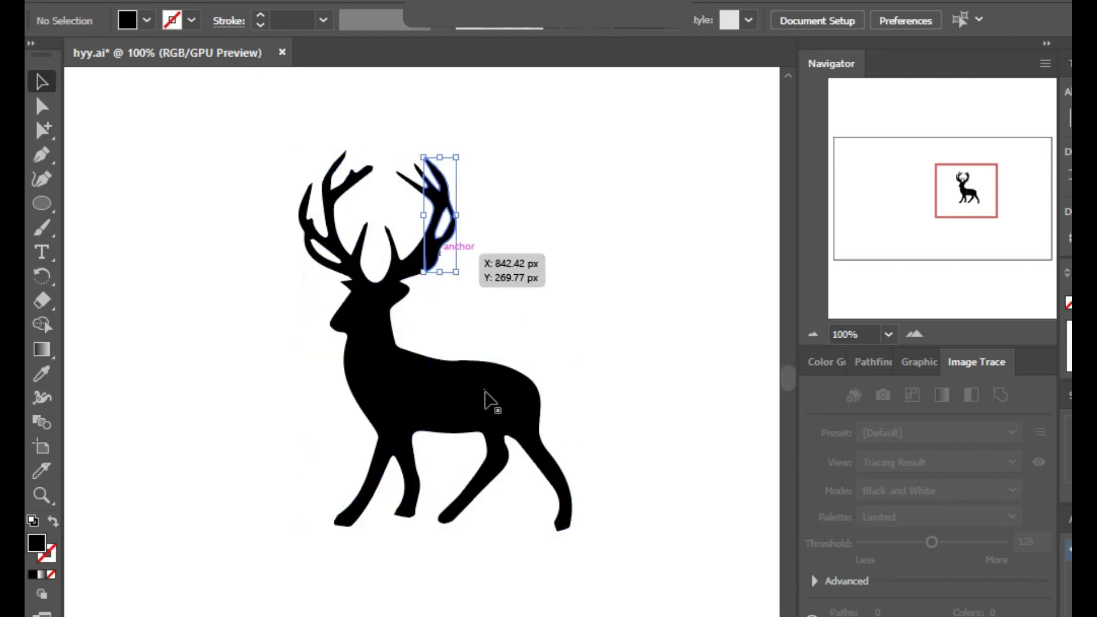
left_click(484, 390)
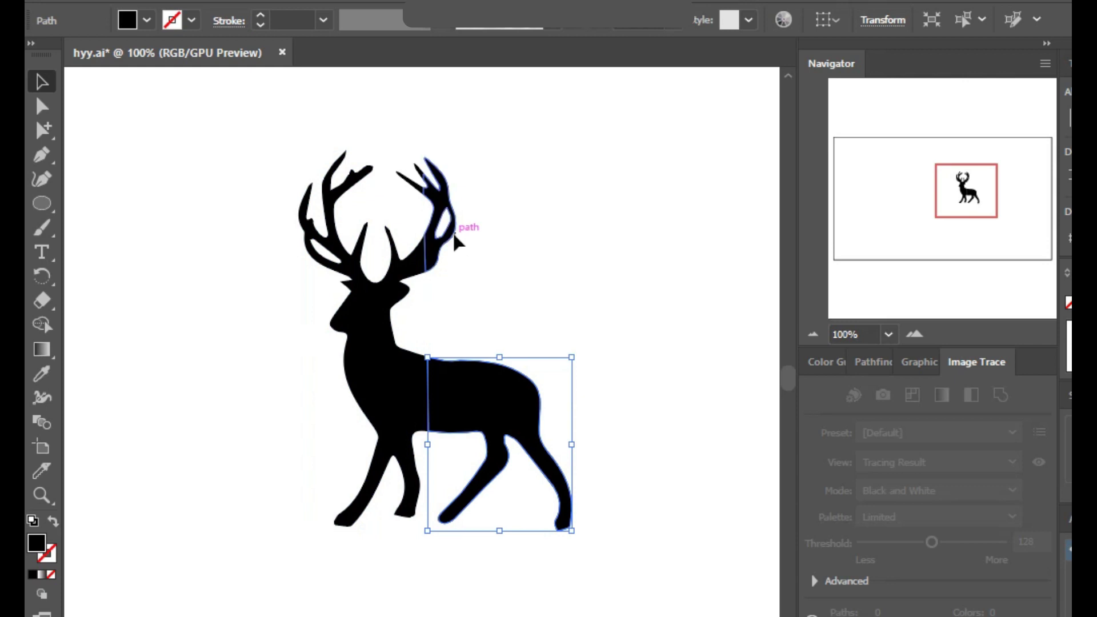
left_click(452, 233)
left_click(482, 404, "shift")
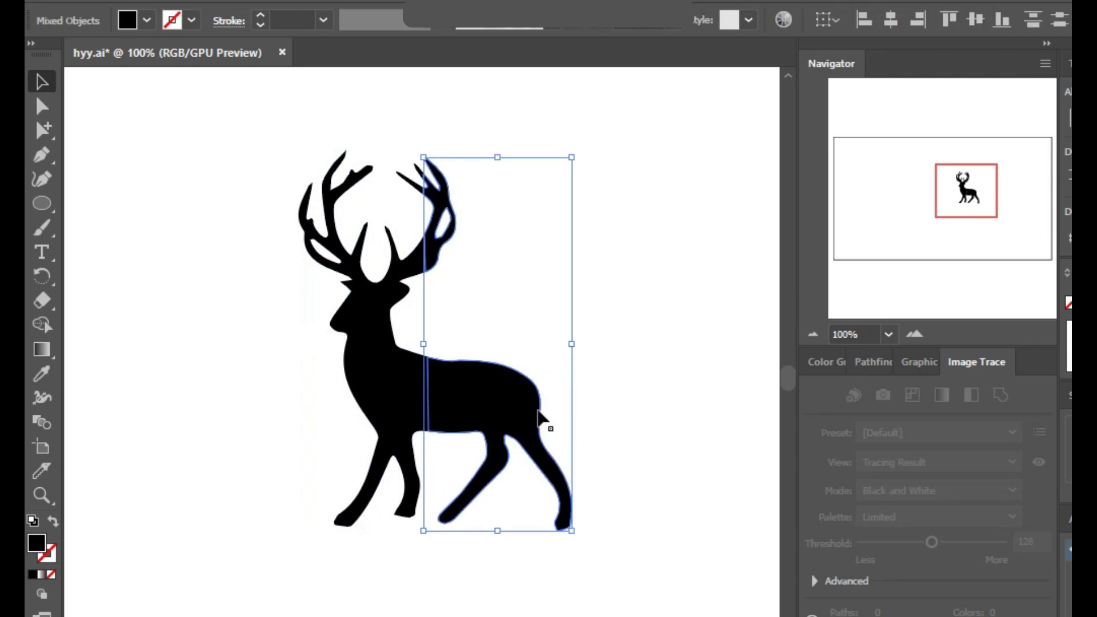
right_click(504, 409)
left_click(568, 521)
Fill the grouped right half of the deer red, then deselect it
left_click(628, 417)
left_click(415, 389)
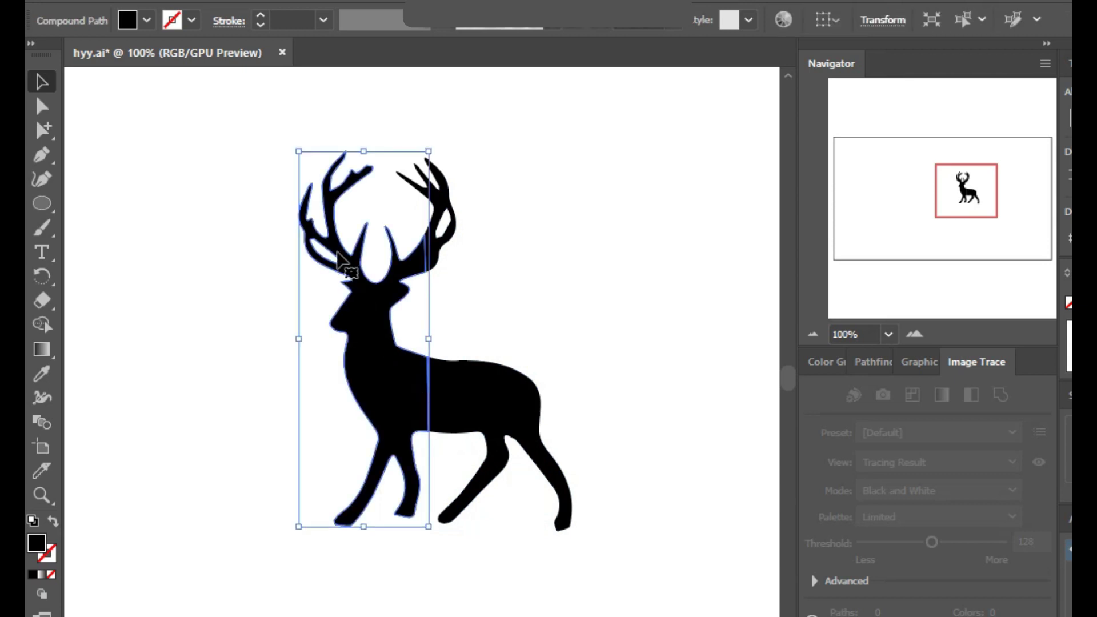
left_click(502, 293)
left_click(504, 399)
left_click(147, 20)
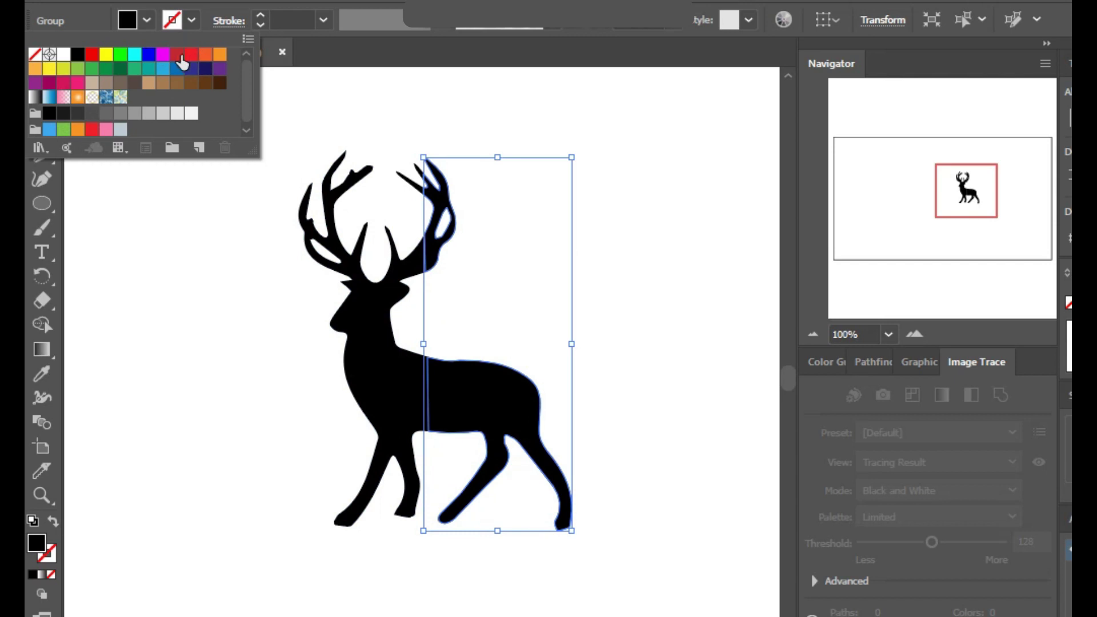
left_click(178, 55)
left_click(354, 563)
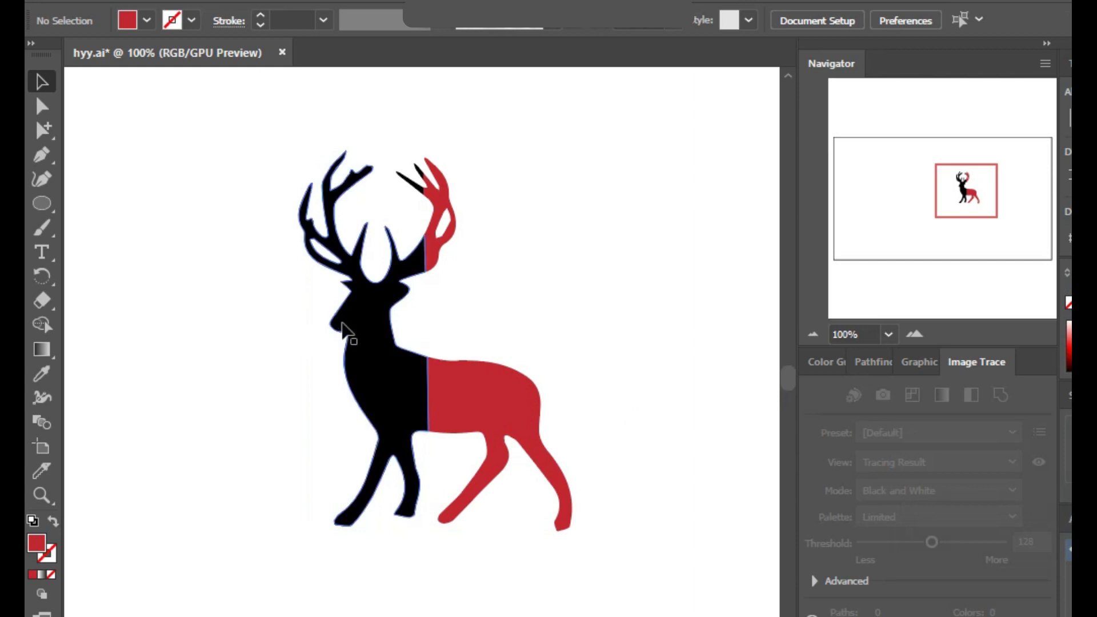
Group every deer piece with Ctrl+G and reflect the group across the vertical axis
left_click_drag(288, 284, 552, 502)
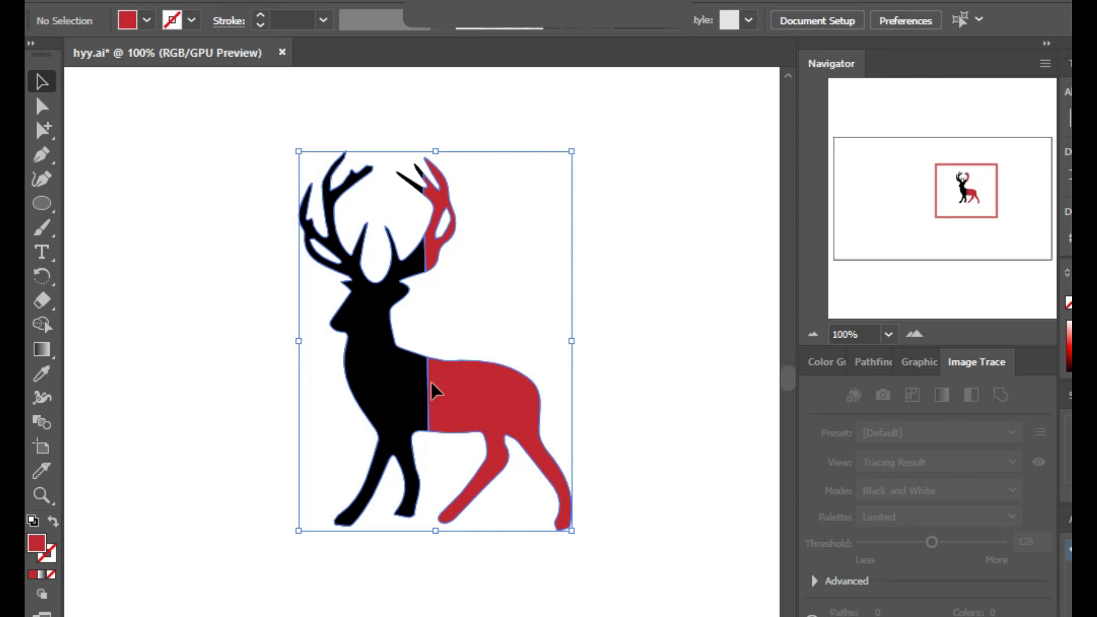
key("ctrl+g")
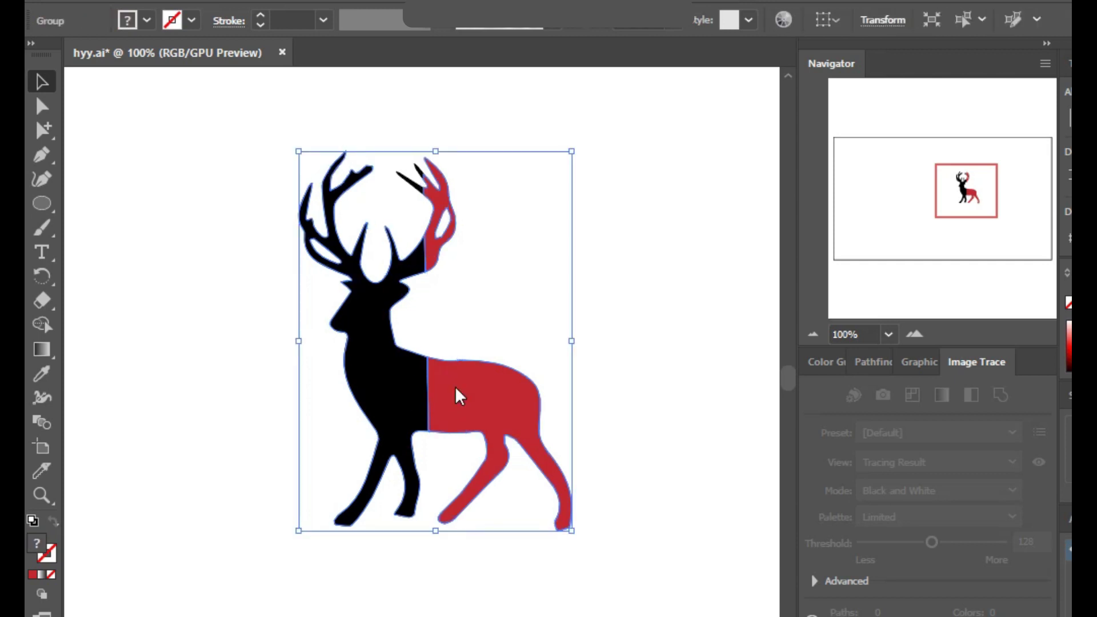
right_click(454, 386)
mouse_move(540, 260)
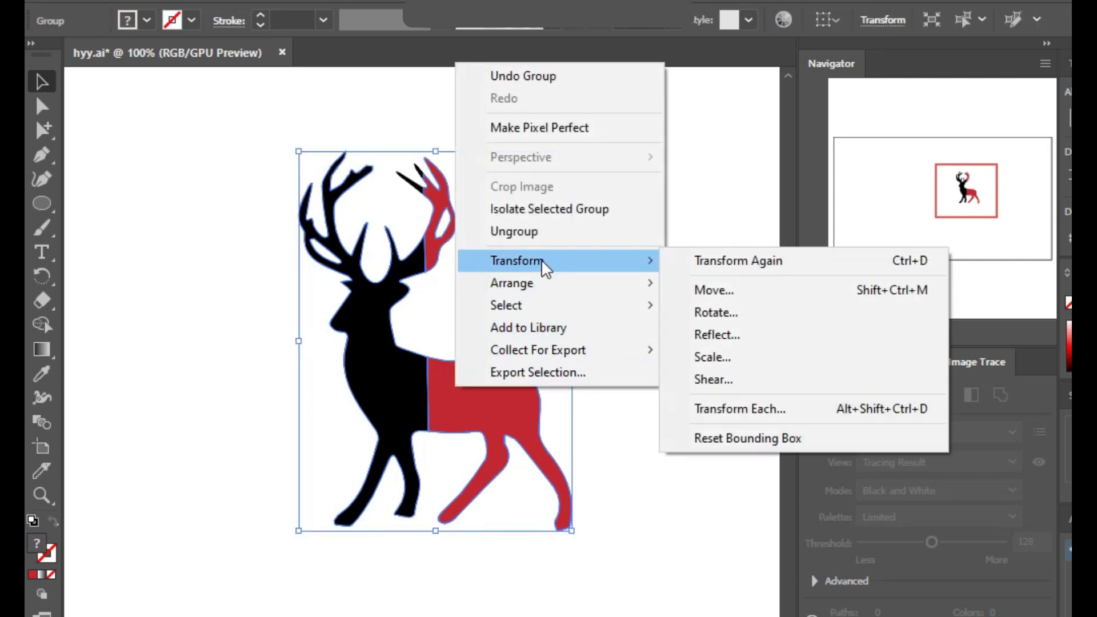
left_click(717, 333)
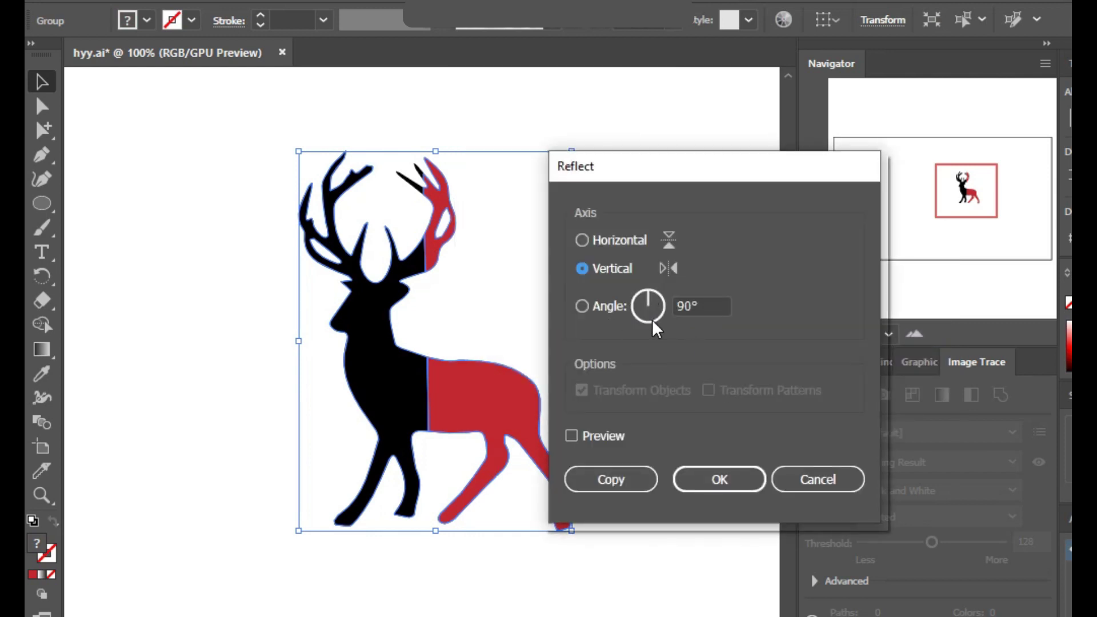
left_click(703, 481)
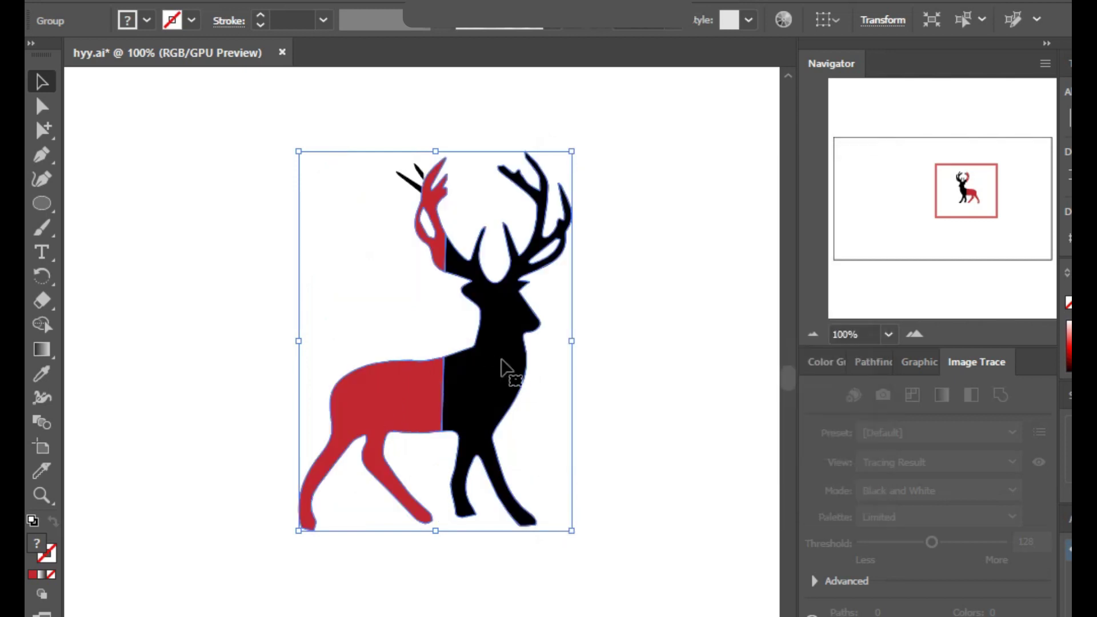
right_click(479, 383)
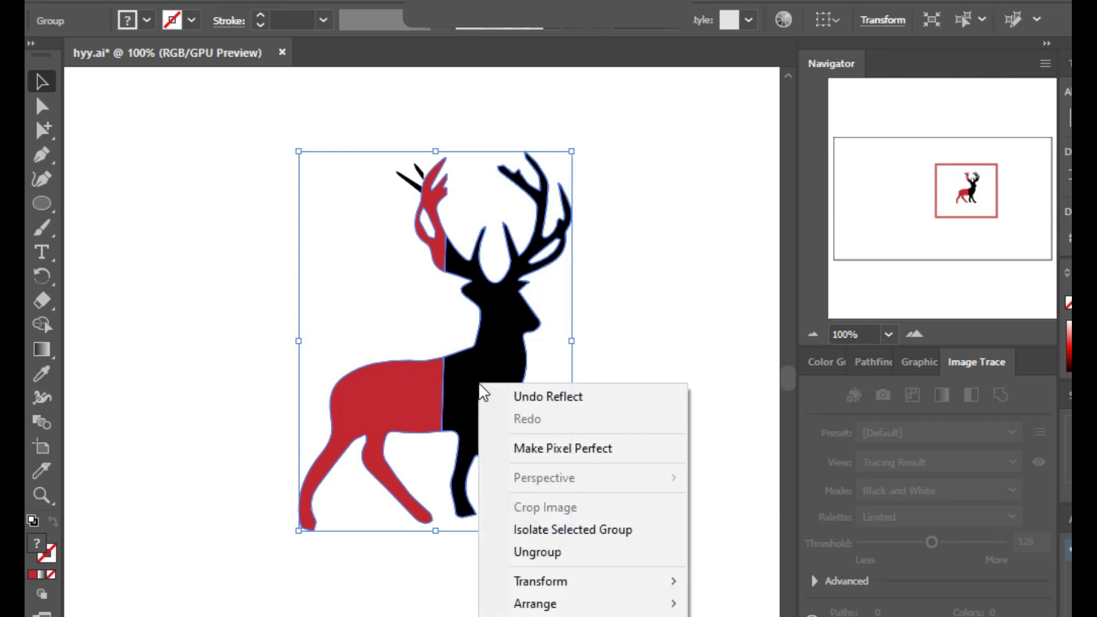
Undo the reflection so the deer faces right again
left_click(624, 258)
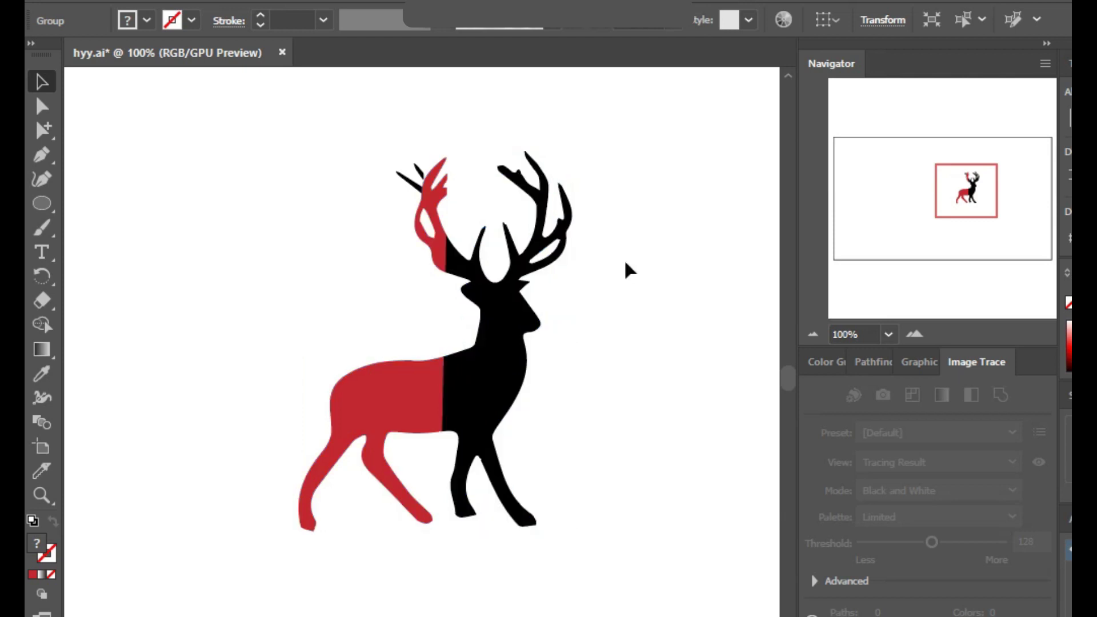
left_click(415, 178)
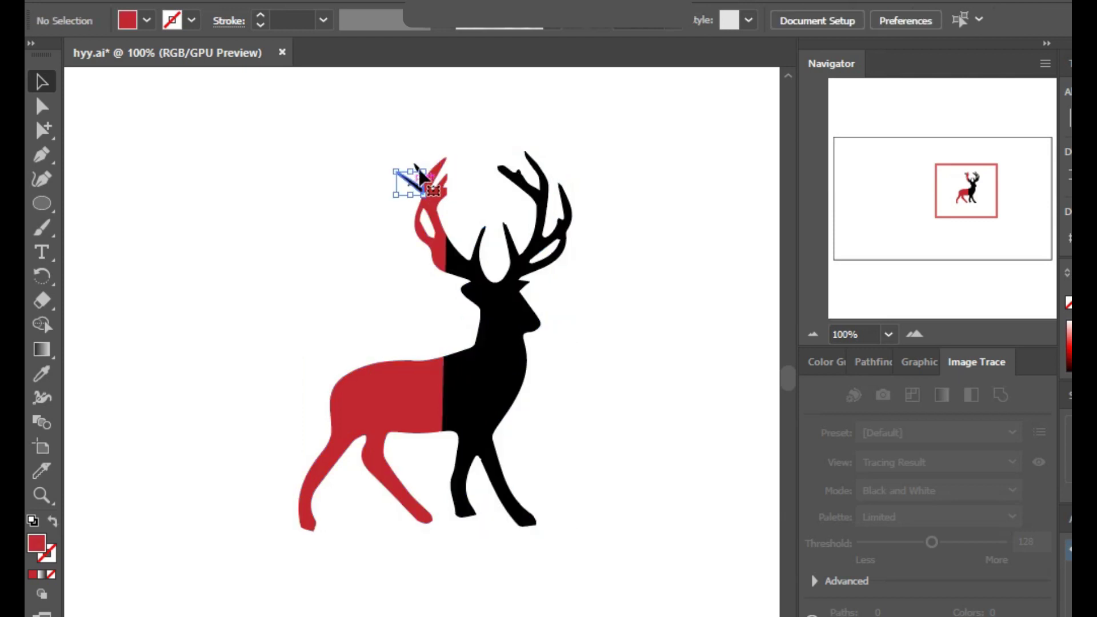
left_click_drag(421, 167, 420, 163)
left_click(594, 388)
key("ctrl+z")
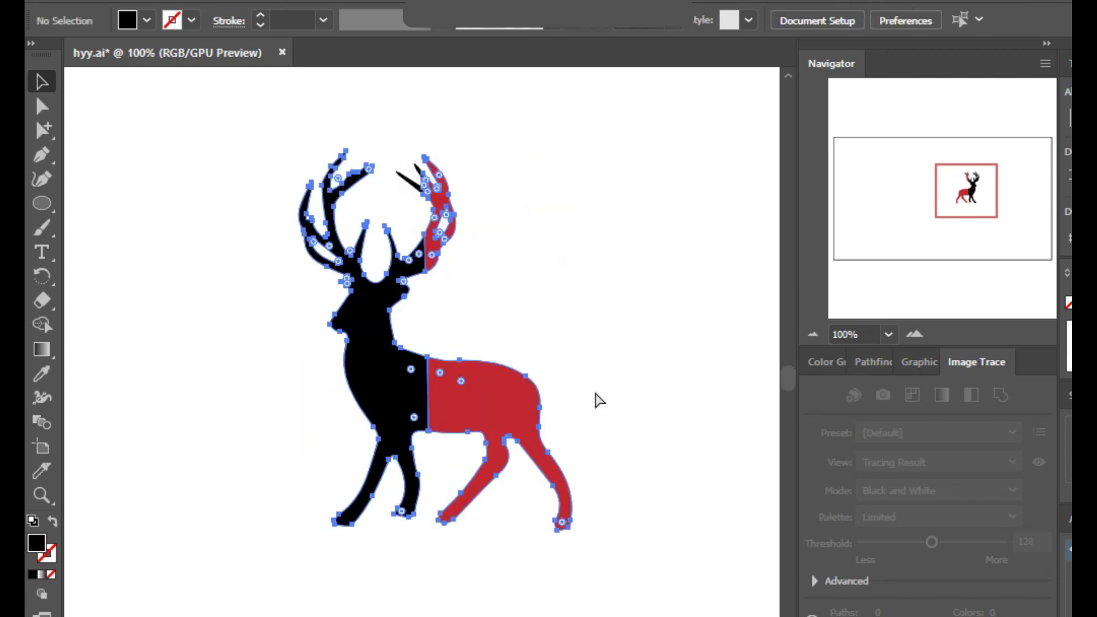
Merge the stray antler stroke into the black half with Ctrl+8, then regroup the deer
left_click(400, 191)
left_click(400, 176)
left_click_drag(397, 150, 429, 201)
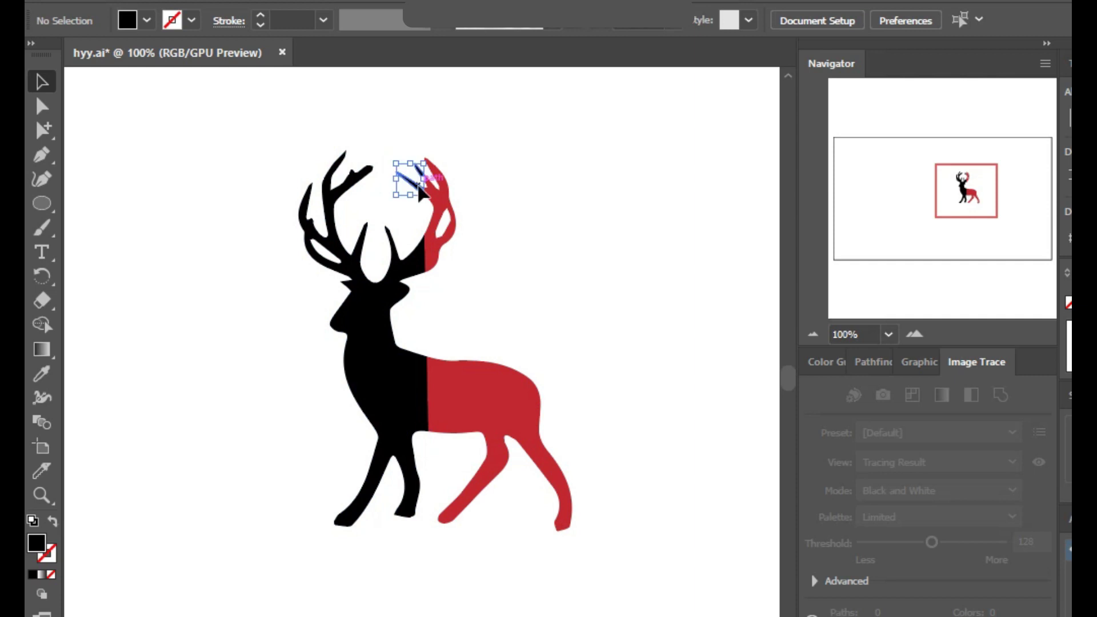
left_click(400, 268, "shift")
key("ctrl+8")
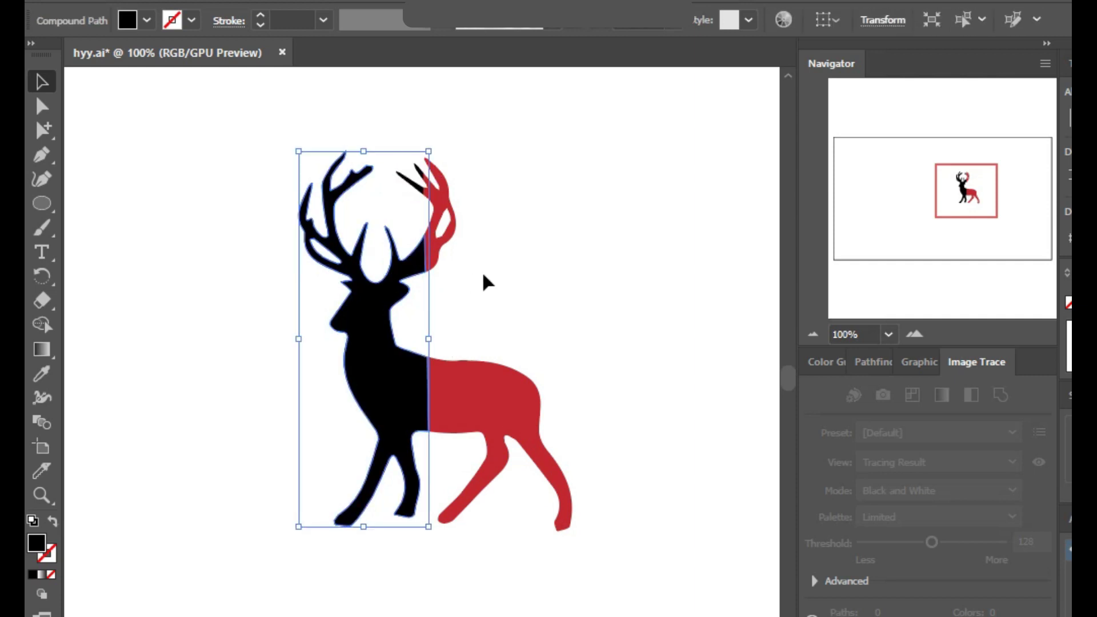
left_click(490, 304)
left_click_drag(293, 131, 571, 374)
key("ctrl+g")
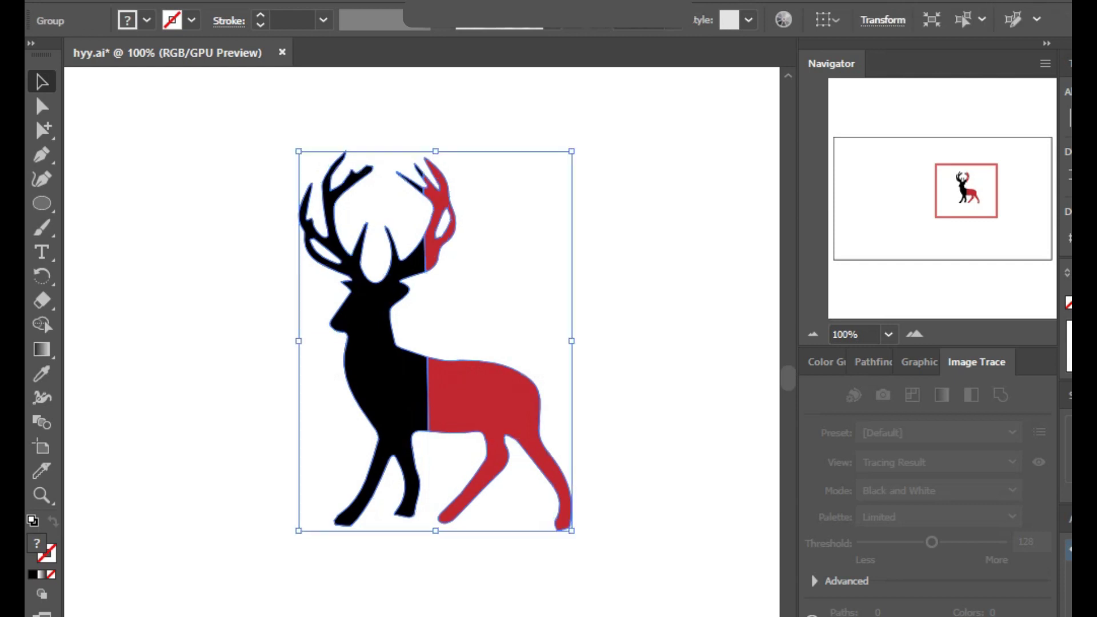
Reflect the grouped deer again via Transform > Reflect and nudge it slightly upward
right_click(396, 400)
mouse_move(490, 277)
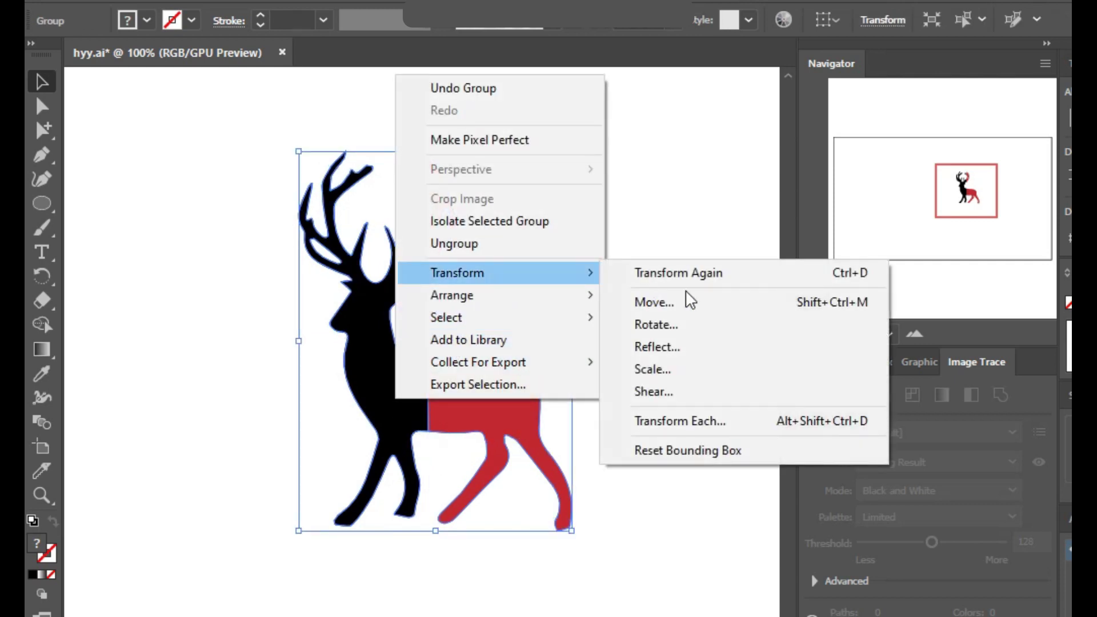
left_click(685, 341)
key("Return")
left_click(668, 421)
left_click_drag(514, 340, 514, 338)
Rotate the deer 180° through Transform > Rotate, previewing before applying
right_click(513, 338)
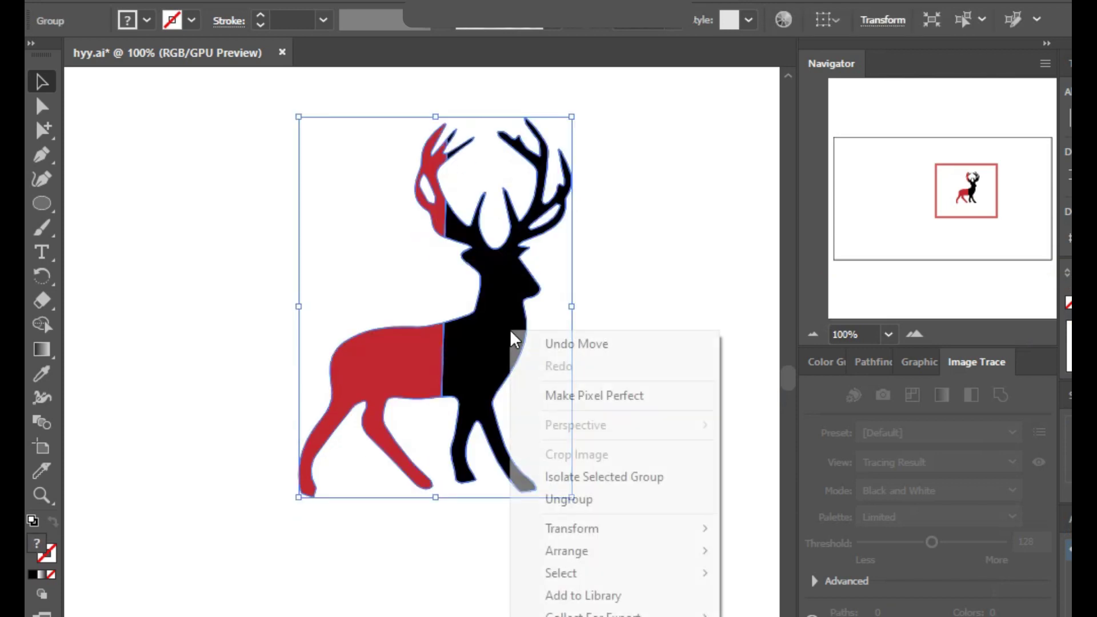
mouse_move(604, 527)
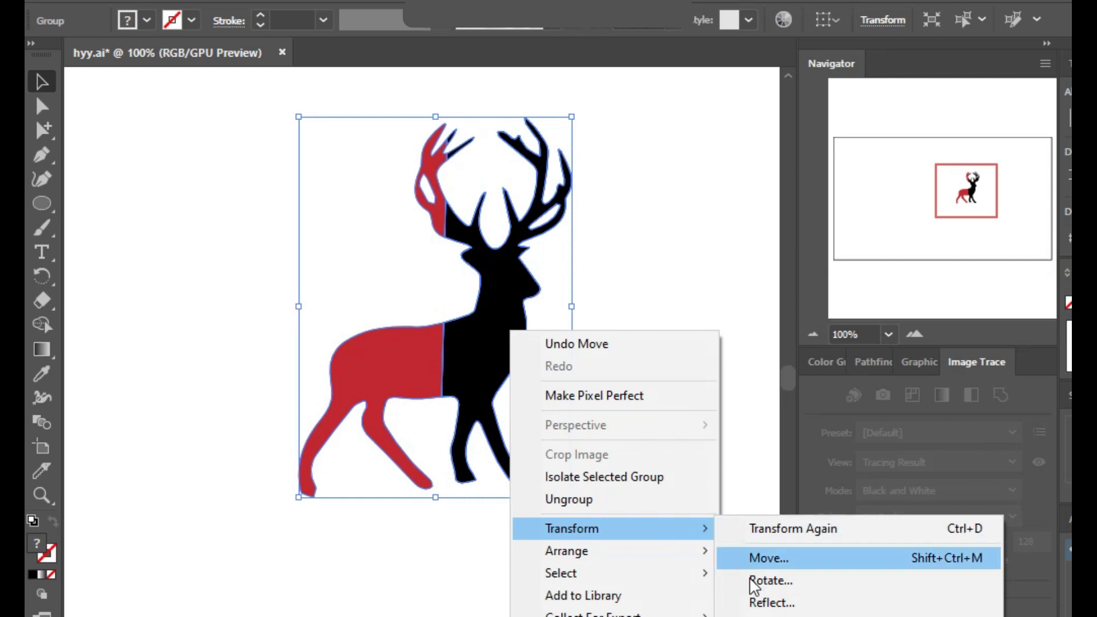
left_click(765, 579)
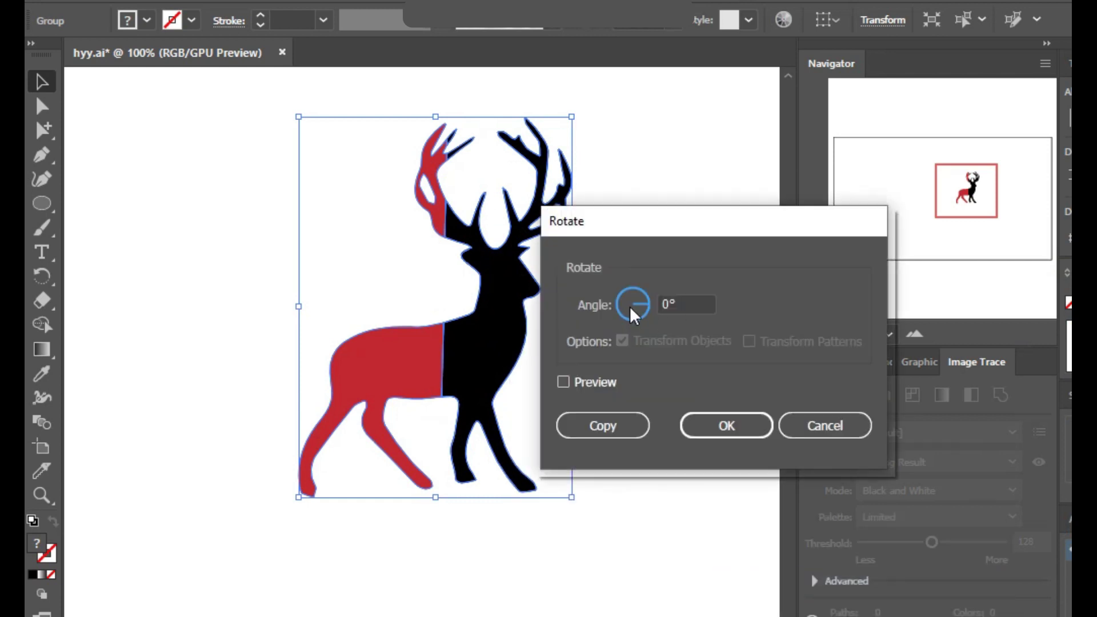
left_click(626, 302)
left_click_drag(625, 302, 625, 303)
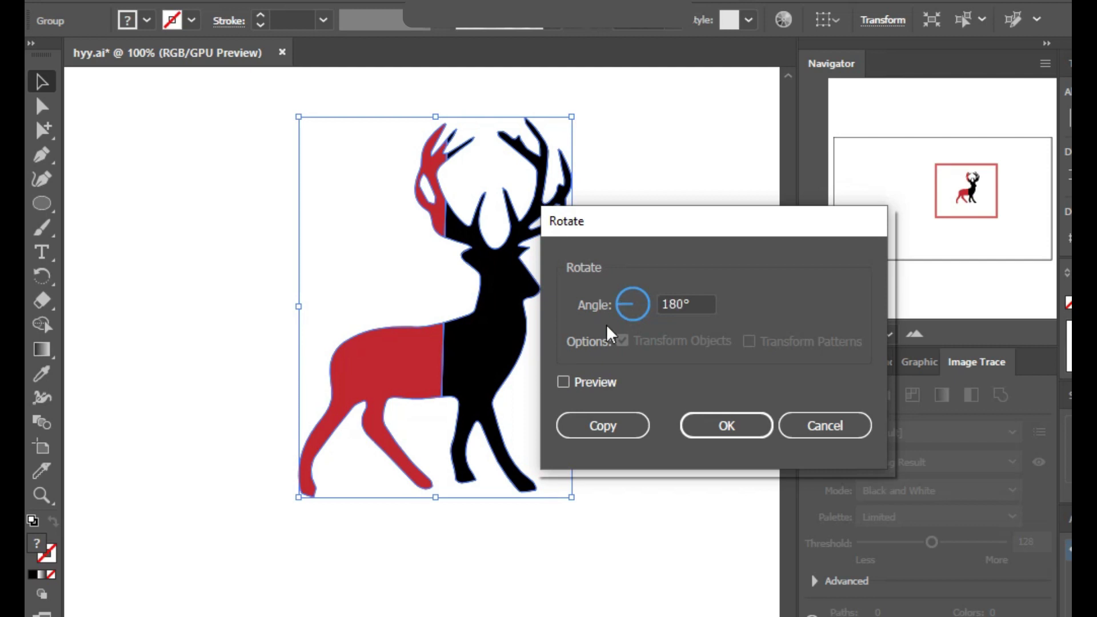
left_click(562, 383)
left_click_drag(670, 227, 752, 227)
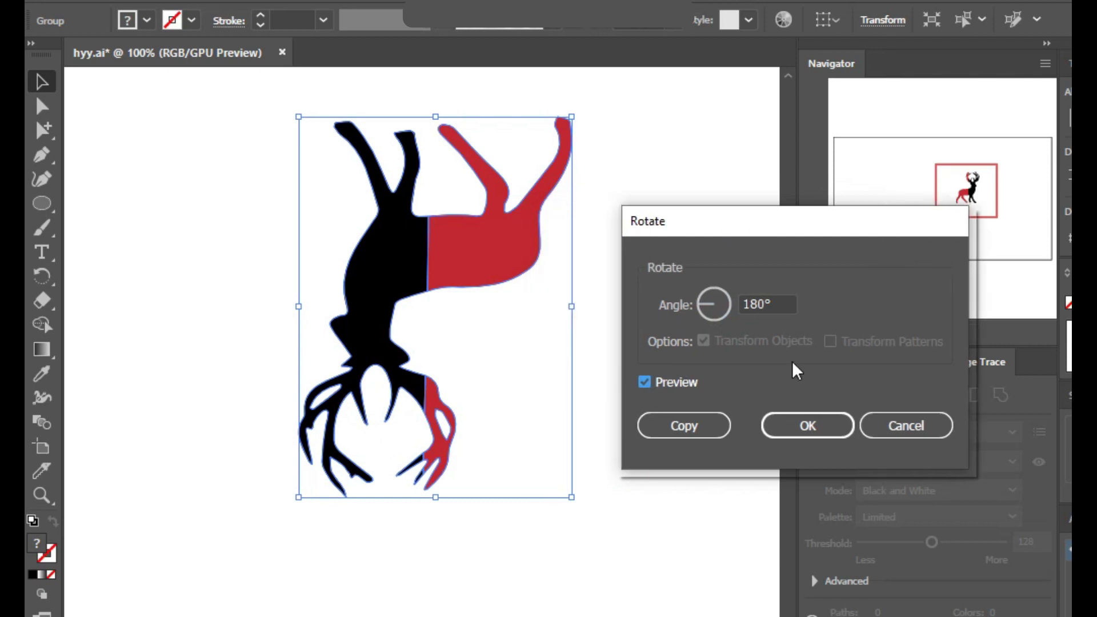
left_click(814, 425)
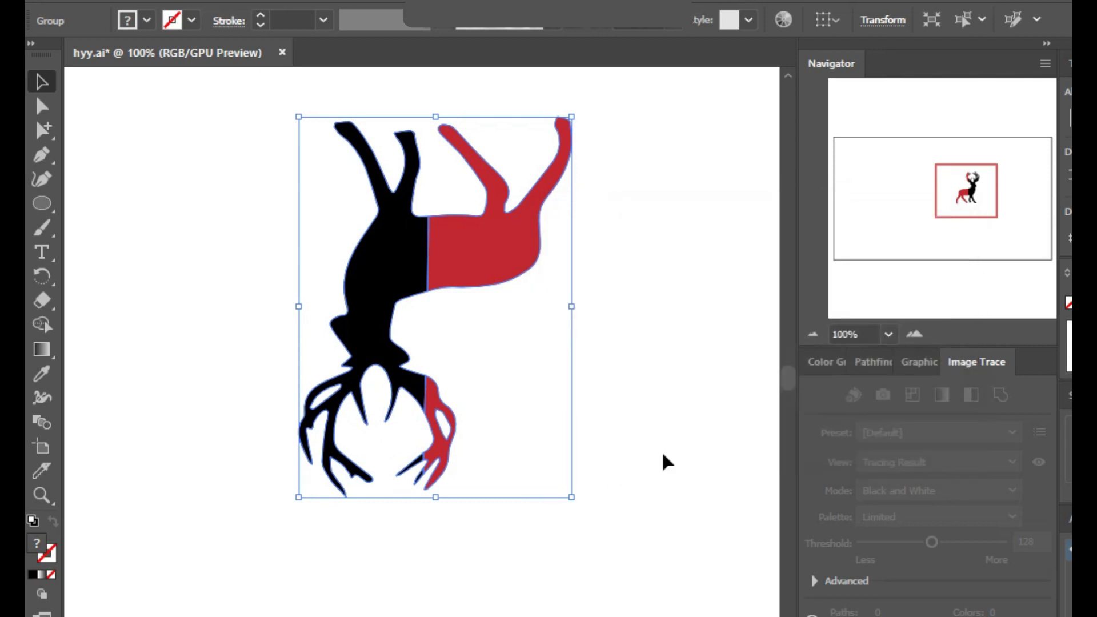
left_click(679, 343)
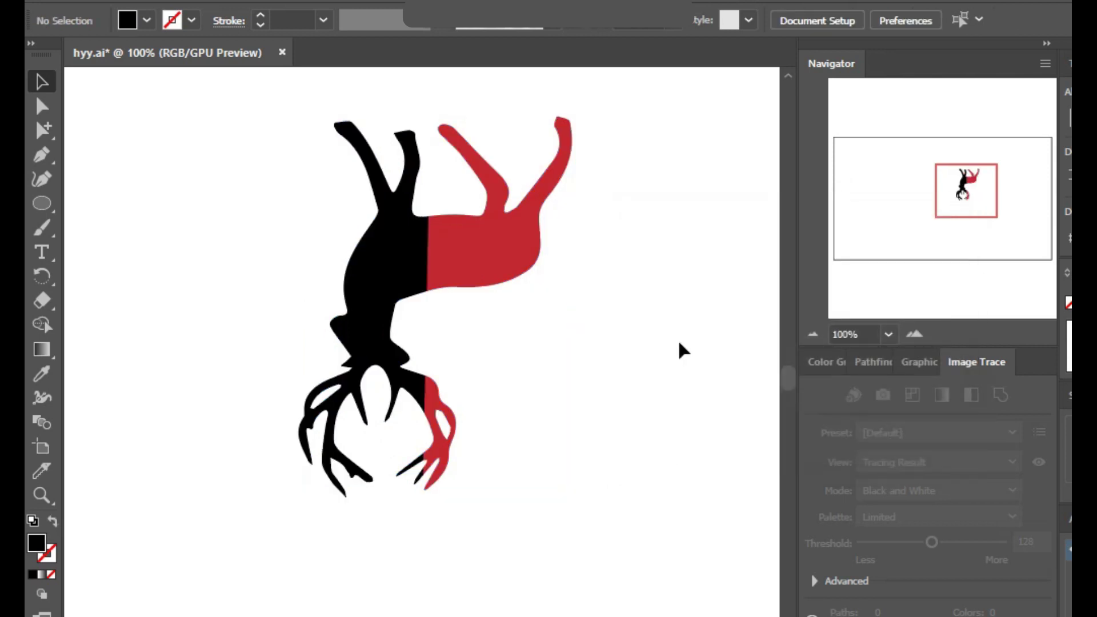